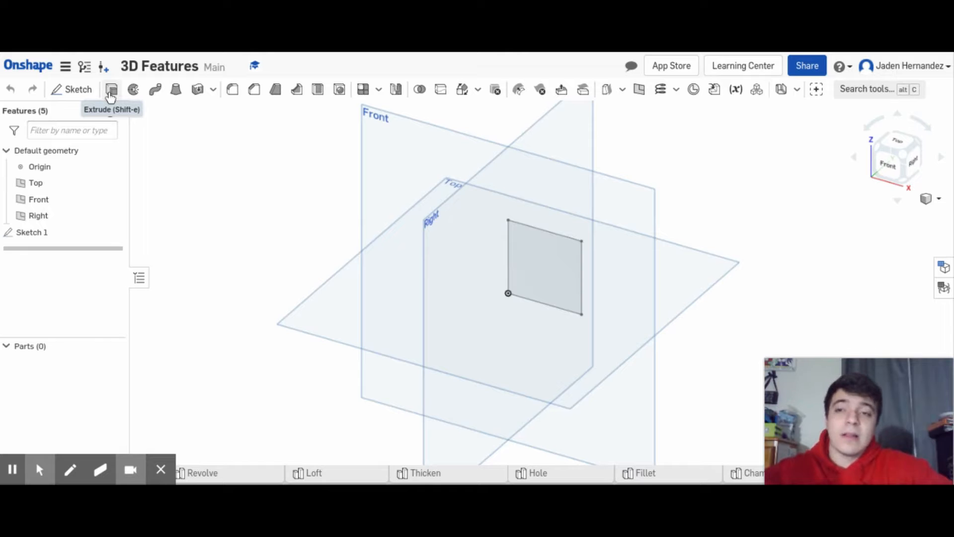
- Extrude the square sketch region as a new solid with a blind depth of 2.25 in
{"action": "left_click", "coordinate": [110, 90]}
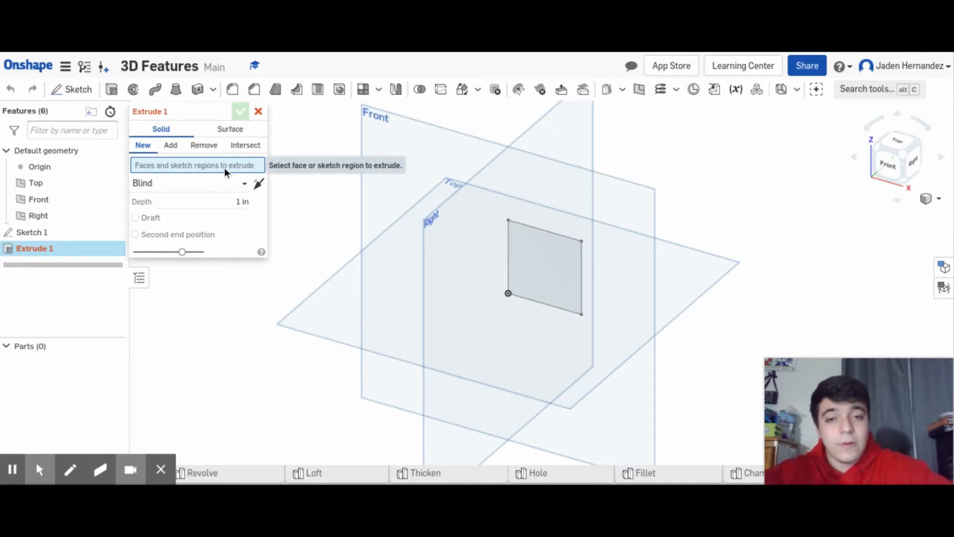
{"action": "left_click", "coordinate": [544, 264]}
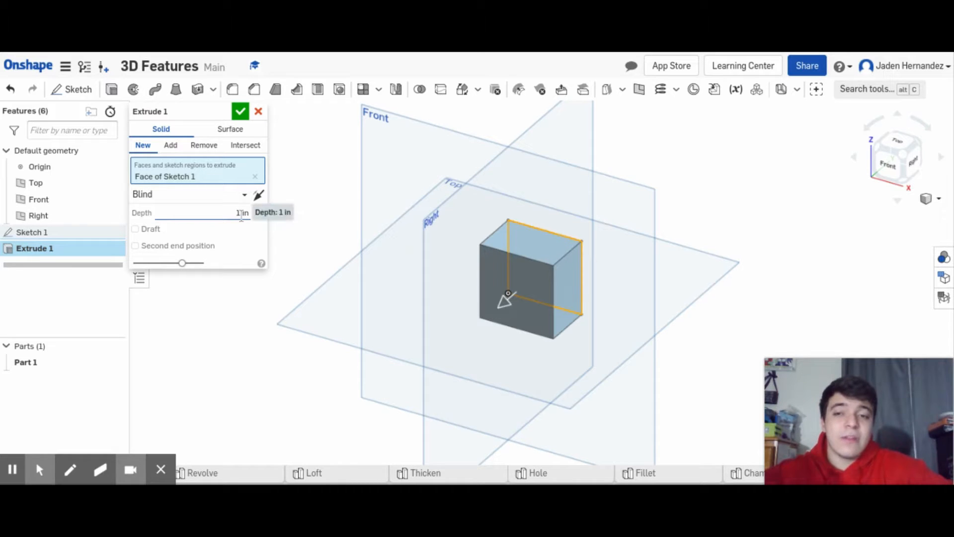
{"action": "left_click", "coordinate": [241, 214]}
{"action": "left_click", "coordinate": [239, 213]}
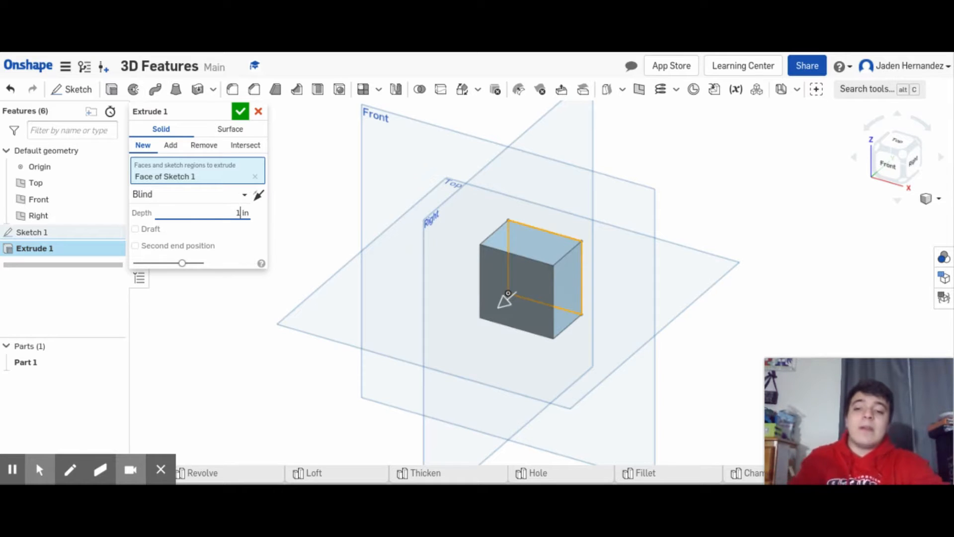
{"action": "key", "text": "BackSpace"}
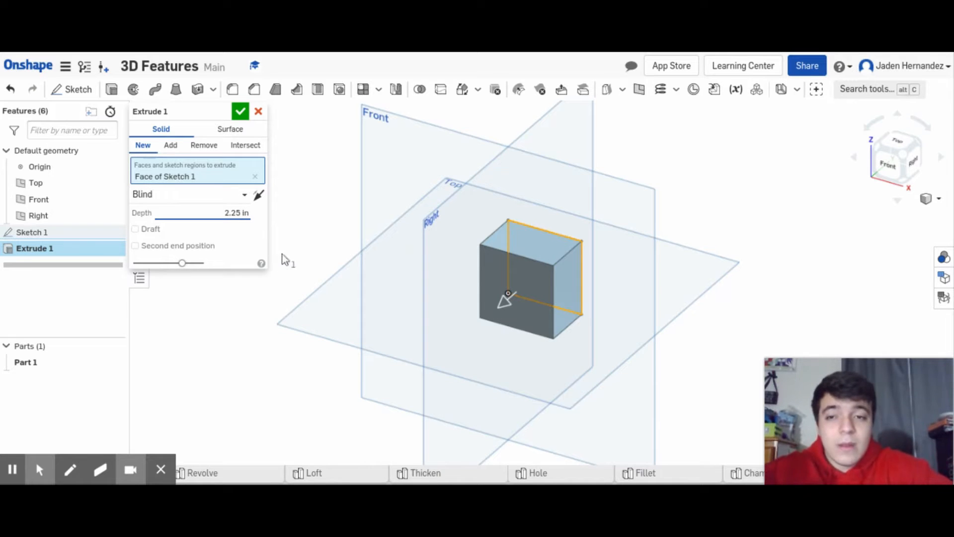
{"action": "left_click", "coordinate": [239, 113]}
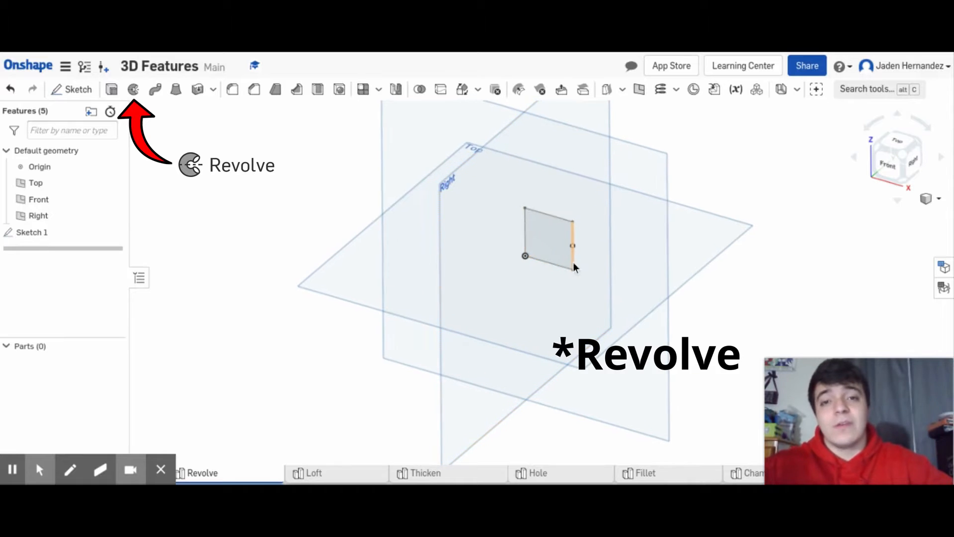
- Revolve the square sketch region fully around its vertical edge farthest from the origin to make a new solid cylinder
{"action": "scroll", "coordinate": [574, 265], "scroll_direction": "up", "scroll_amount": 4}
{"action": "middle_click_drag", "start_coordinate": [599, 256], "coordinate": [608, 289]}
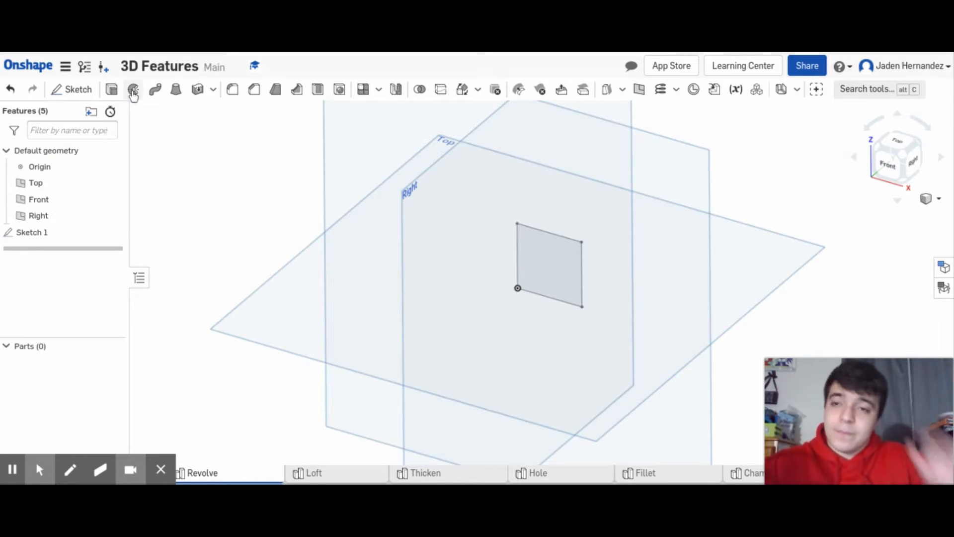
{"action": "left_click", "coordinate": [133, 91]}
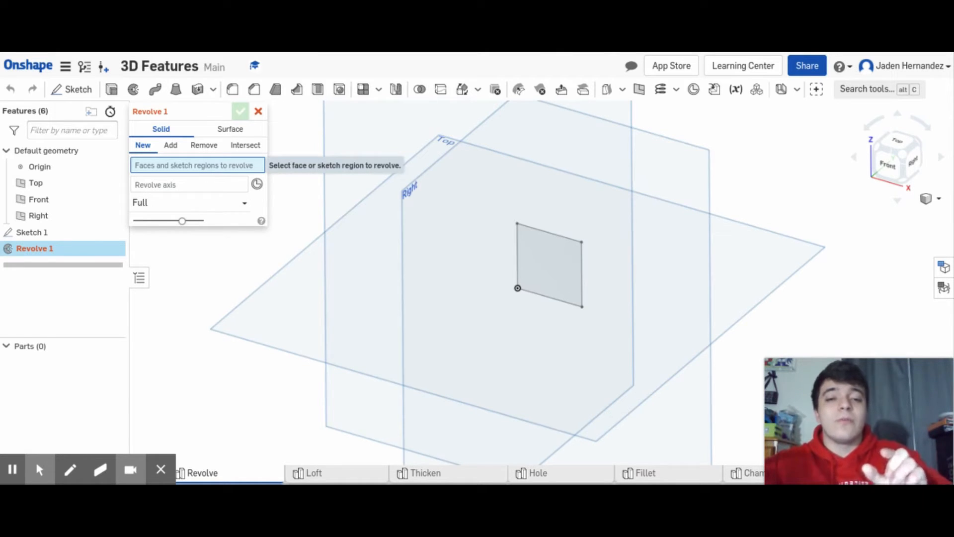
{"action": "left_click", "coordinate": [553, 265]}
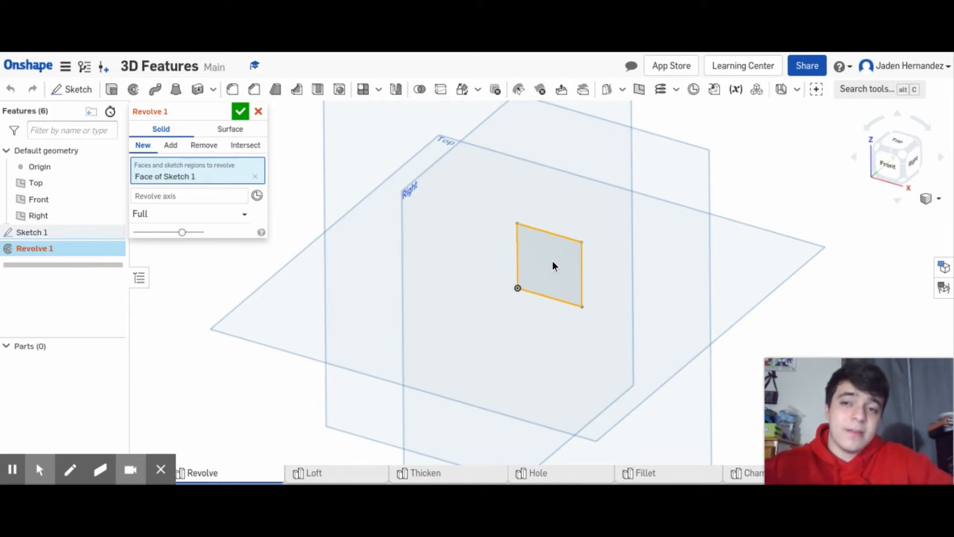
{"action": "left_click", "coordinate": [191, 201]}
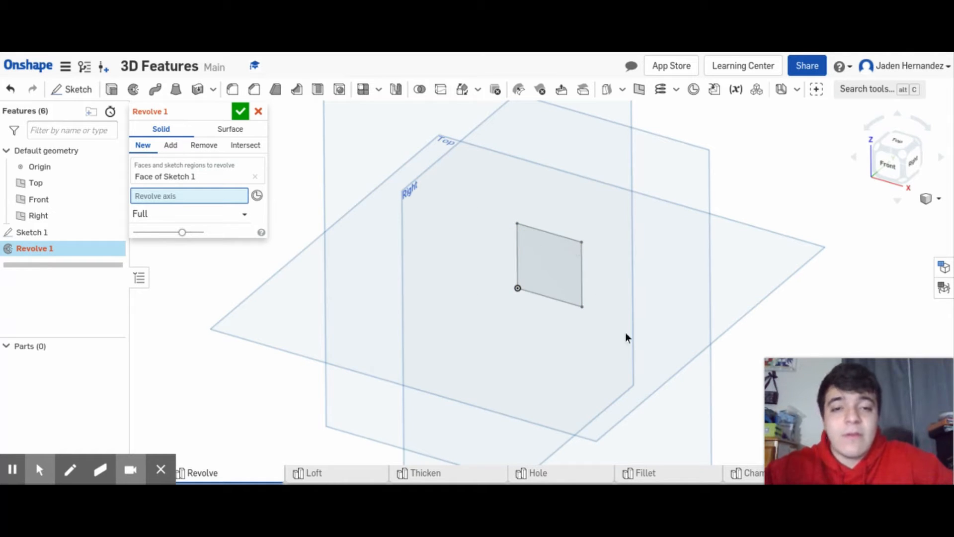
{"action": "left_click", "coordinate": [583, 275]}
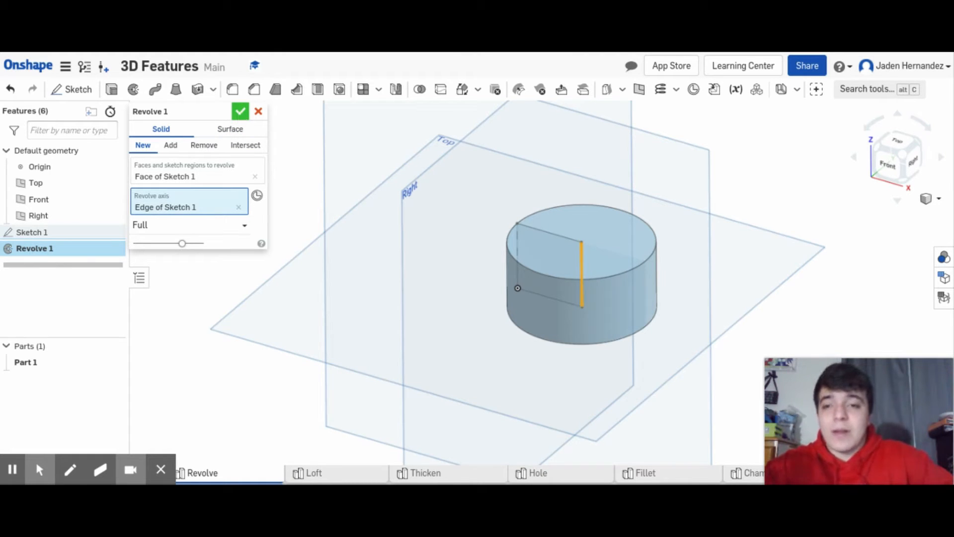
{"action": "left_click", "coordinate": [240, 111]}
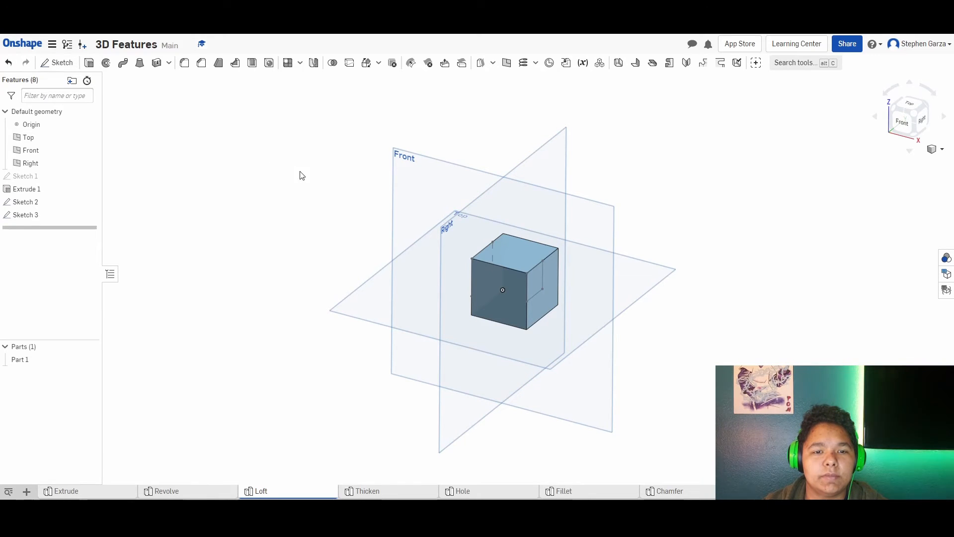
- Remove material from the cube with a Loft between the Sketch 2 and Sketch 3 square profiles
{"action": "middle_click_drag", "start_coordinate": [366, 190], "coordinate": [369, 202]}
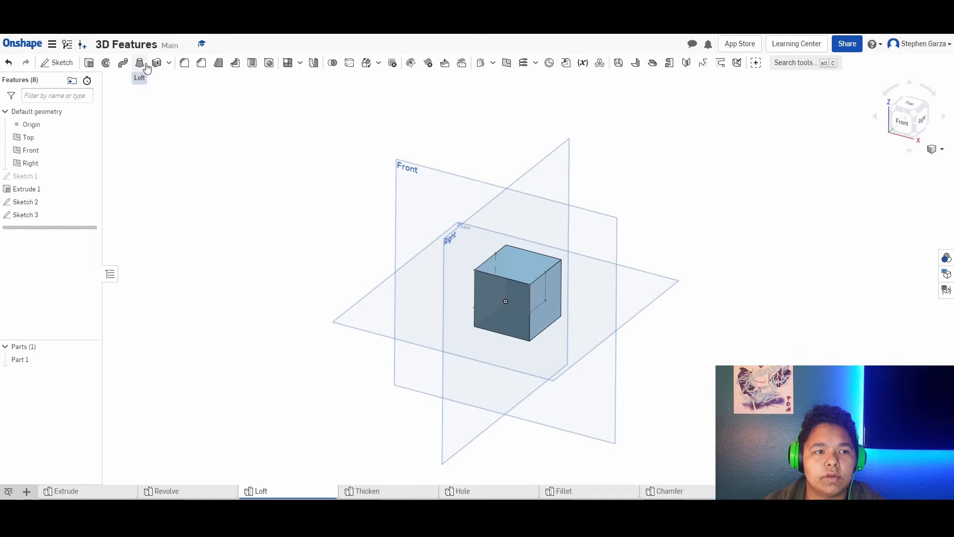
{"action": "middle_click_drag", "start_coordinate": [278, 231], "coordinate": [255, 245]}
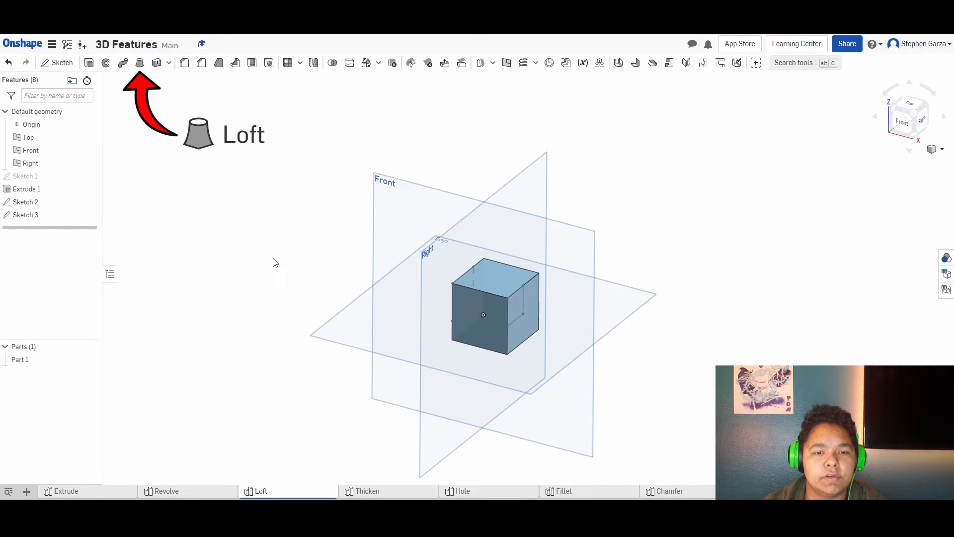
{"action": "mouse_move", "coordinate": [275, 262]}
{"action": "right_mouse_down"}
{"action": "mouse_move", "coordinate": [290, 264]}
{"action": "mouse_move", "coordinate": [272, 256]}
{"action": "right_mouse_up"}
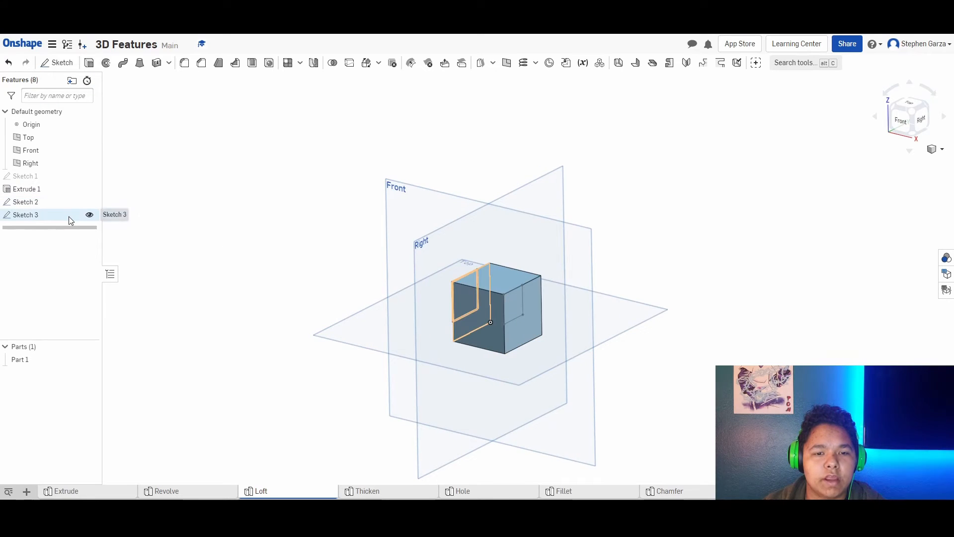
{"action": "left_click", "coordinate": [140, 68]}
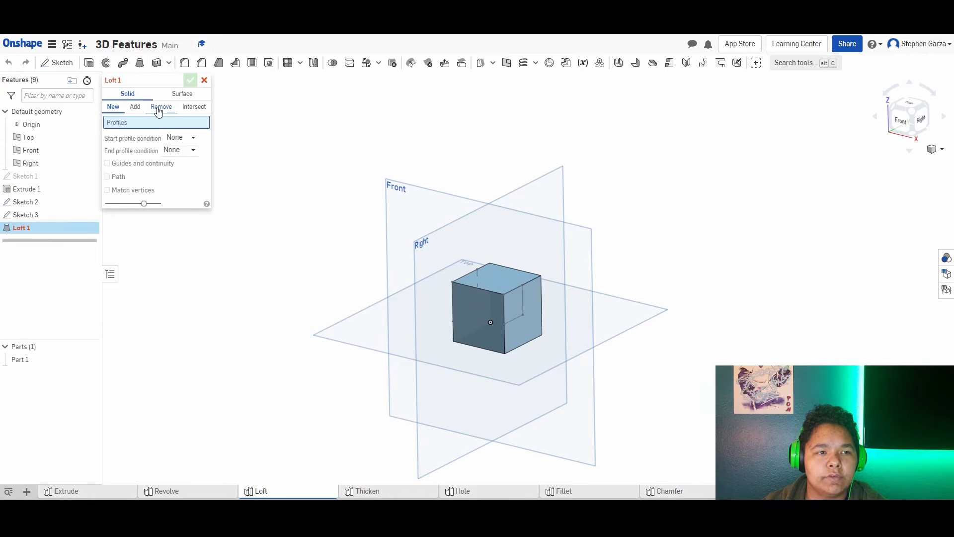
{"action": "left_click", "coordinate": [158, 111]}
{"action": "left_click", "coordinate": [519, 311]}
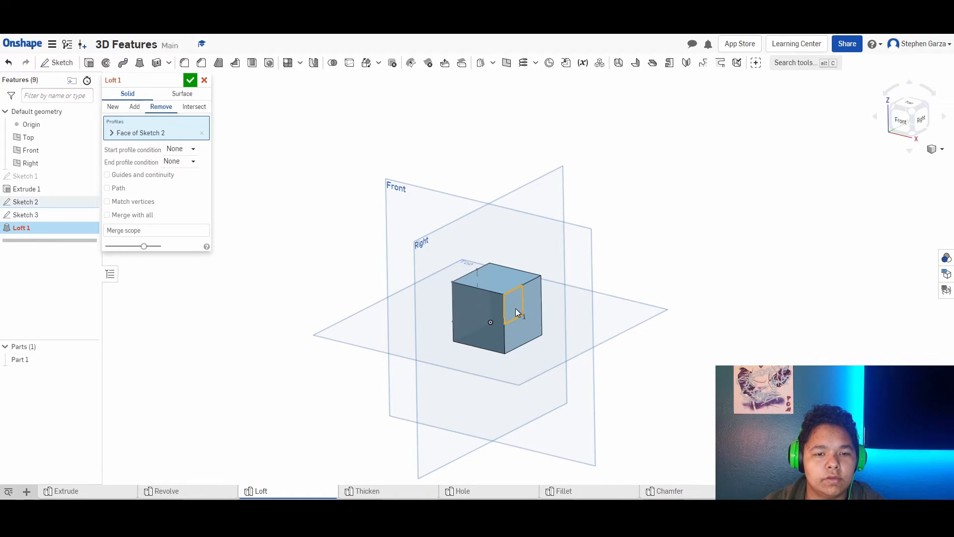
{"action": "right_click_drag", "start_coordinate": [516, 310], "coordinate": [562, 320]}
{"action": "left_click", "coordinate": [469, 296]}
{"action": "right_click_drag", "start_coordinate": [636, 321], "coordinate": [596, 309]}
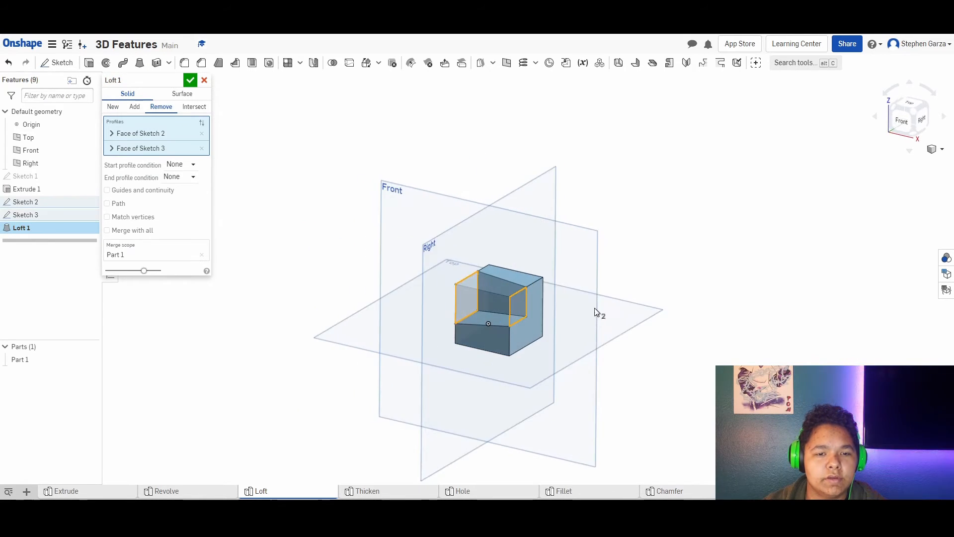
{"action": "middle_click_drag", "start_coordinate": [481, 310], "coordinate": [490, 322]}
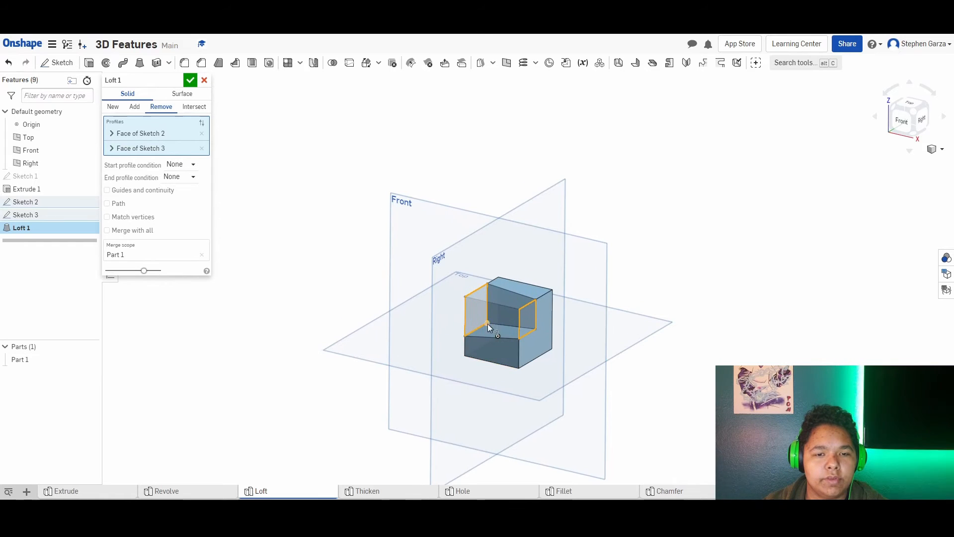
{"action": "left_click", "coordinate": [190, 80]}
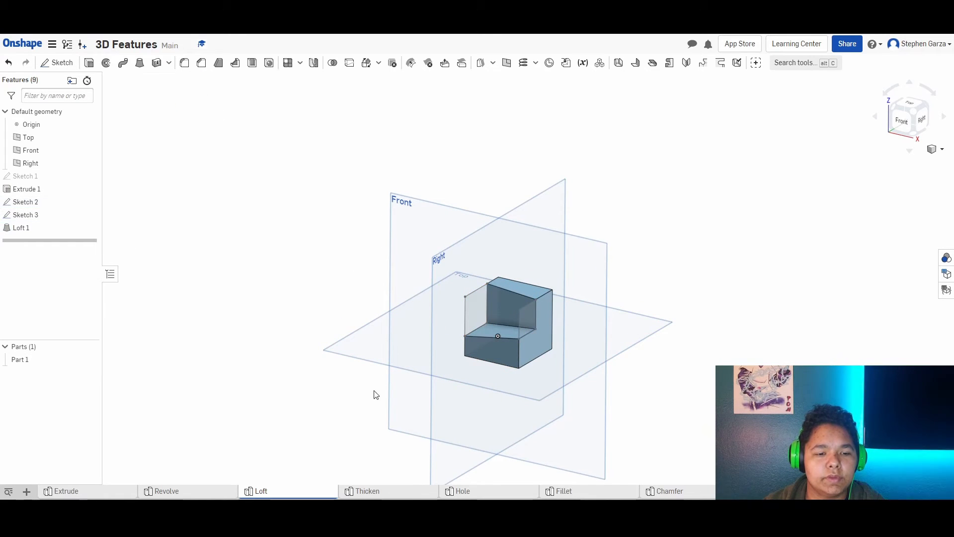
- Open the Thicken part studio
{"action": "left_click", "coordinate": [387, 492]}
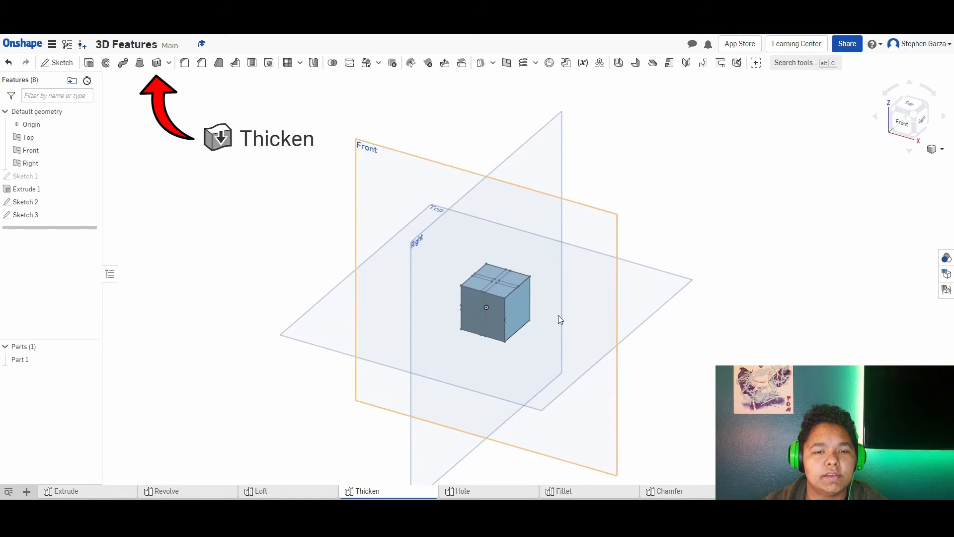
{"action": "left_click", "coordinate": [89, 62]}
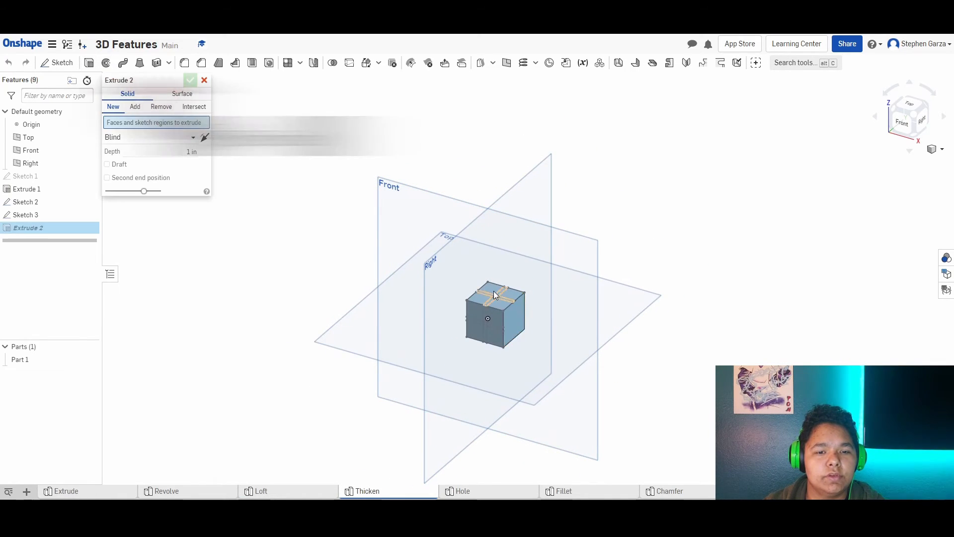
{"action": "scroll", "coordinate": [492, 298], "scroll_direction": "up", "scroll_amount": 4}
{"action": "left_click", "coordinate": [496, 301]}
{"action": "left_click", "coordinate": [476, 359]}
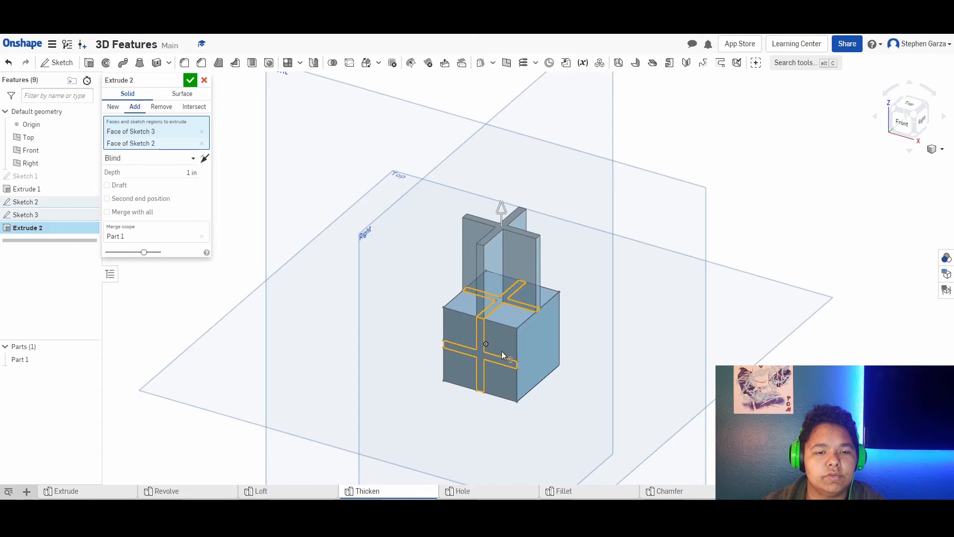
{"action": "scroll", "coordinate": [583, 350], "scroll_direction": "down", "scroll_amount": 2}
{"action": "left_click", "coordinate": [204, 80]}
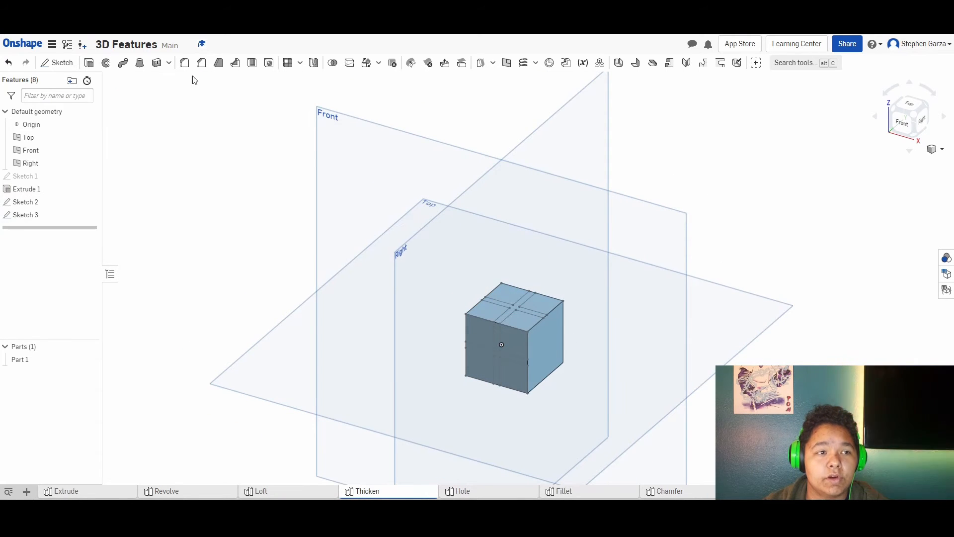
- Thicken the cross-shaped regions on the cube's top and front faces by 0.25 in, adding them to Part 1
{"action": "left_click", "coordinate": [156, 63]}
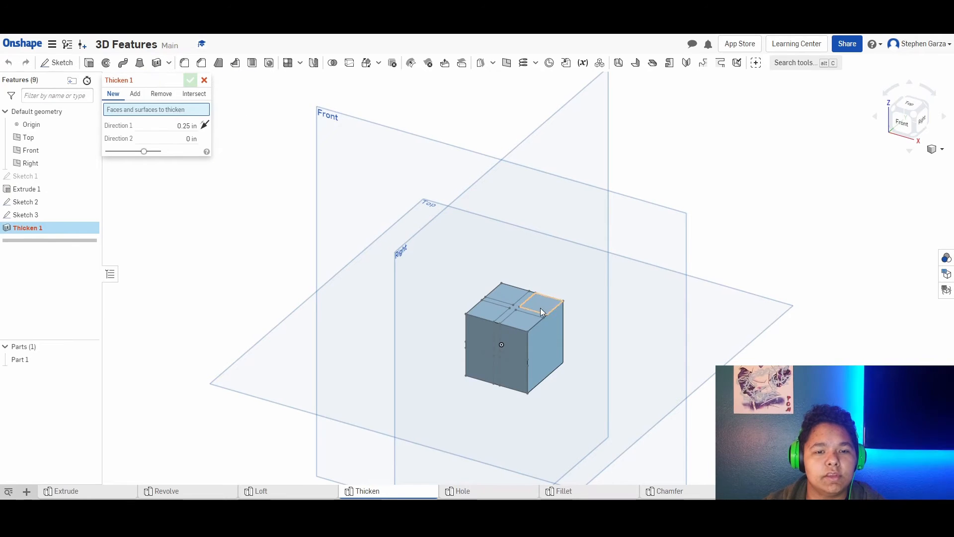
{"action": "left_click", "coordinate": [511, 309]}
{"action": "left_click", "coordinate": [494, 357]}
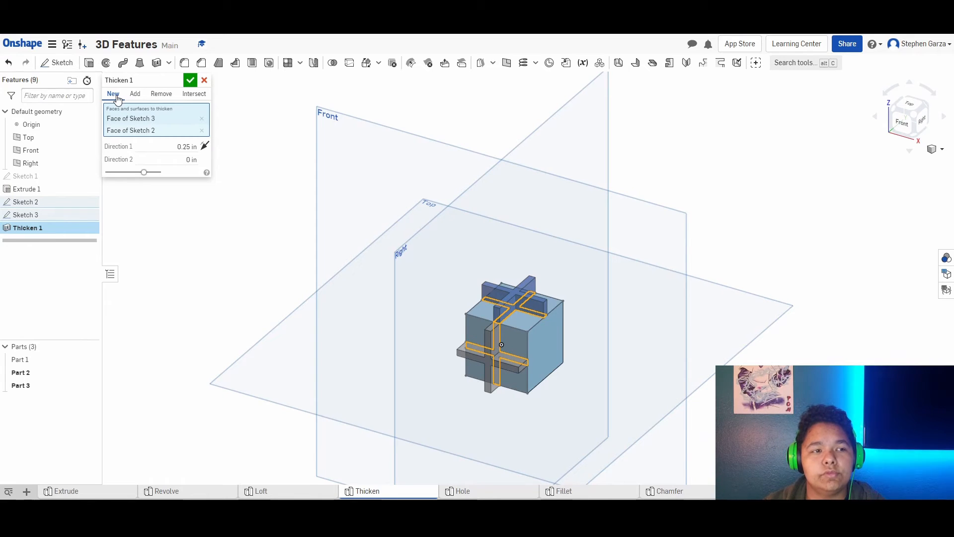
{"action": "left_click", "coordinate": [135, 94]}
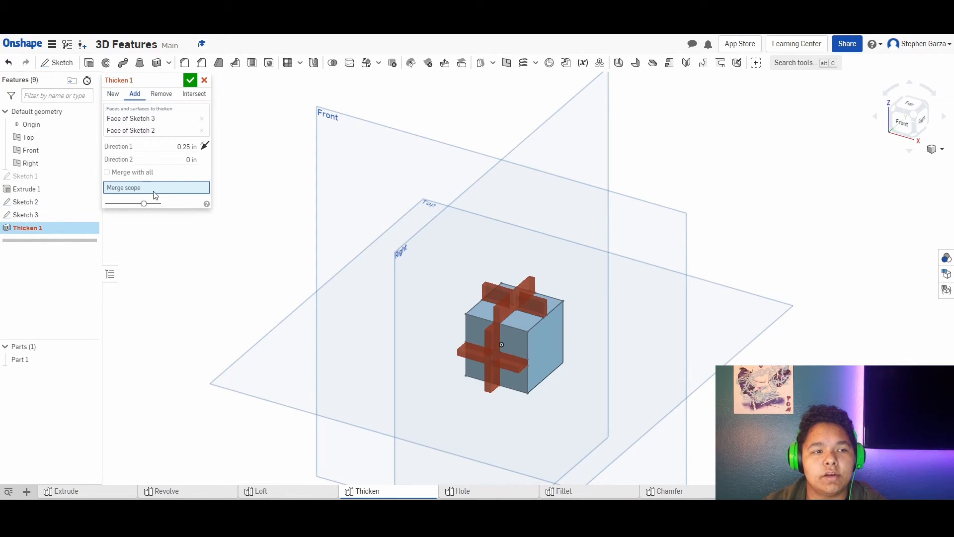
{"action": "left_click", "coordinate": [525, 351]}
{"action": "left_click", "coordinate": [190, 80]}
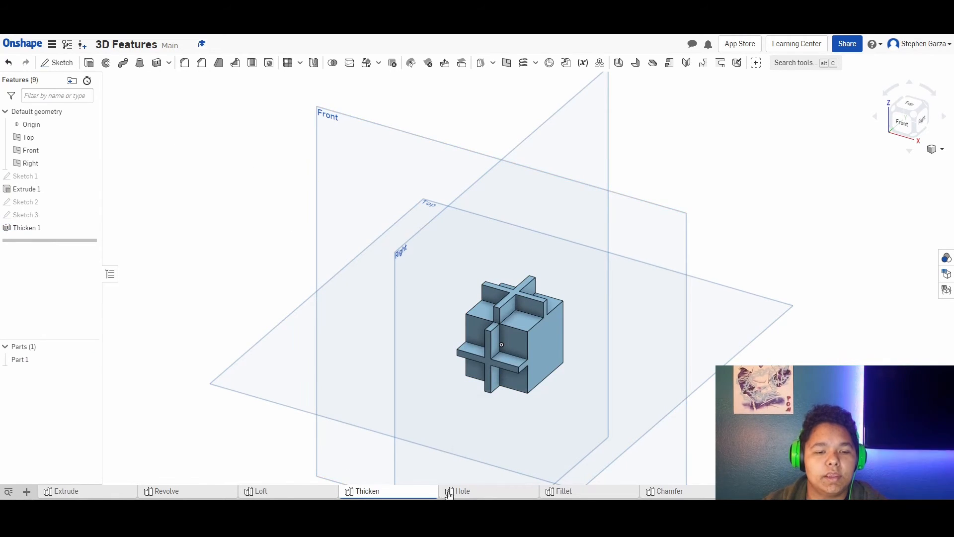
- In the Hole part studio, sketch five points on the cube's front face, one near the centre and one near each corner
{"action": "mouse_move", "coordinate": [452, 493]}
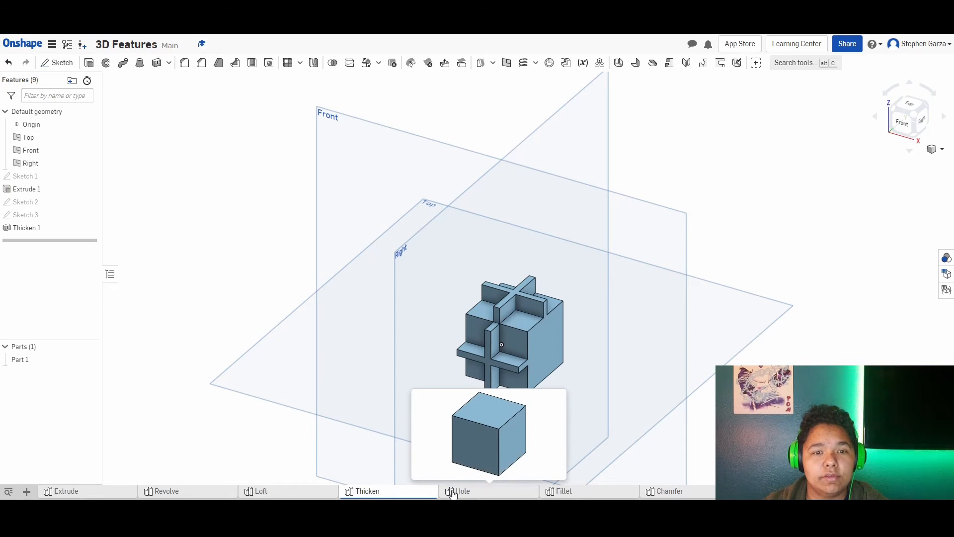
{"action": "left_click", "coordinate": [452, 493]}
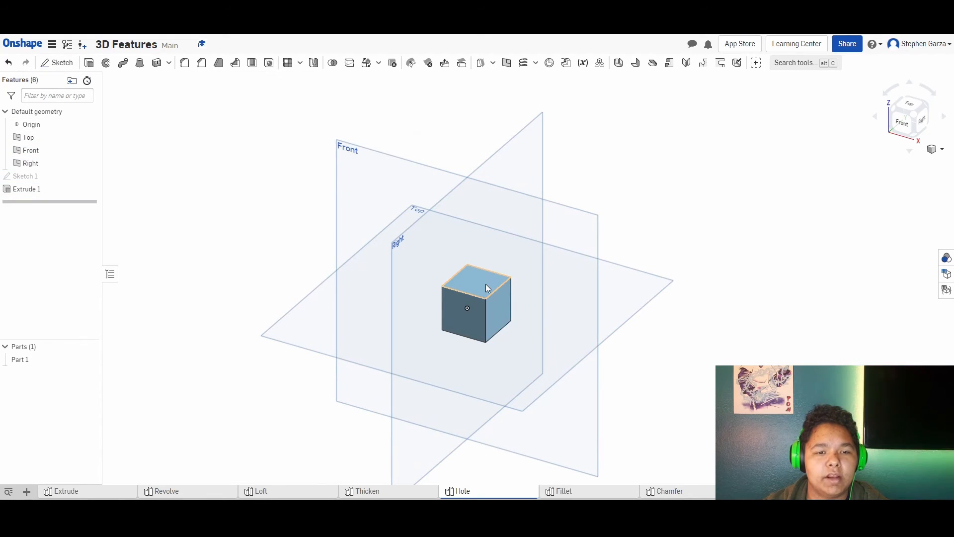
{"action": "left_click", "coordinate": [58, 64]}
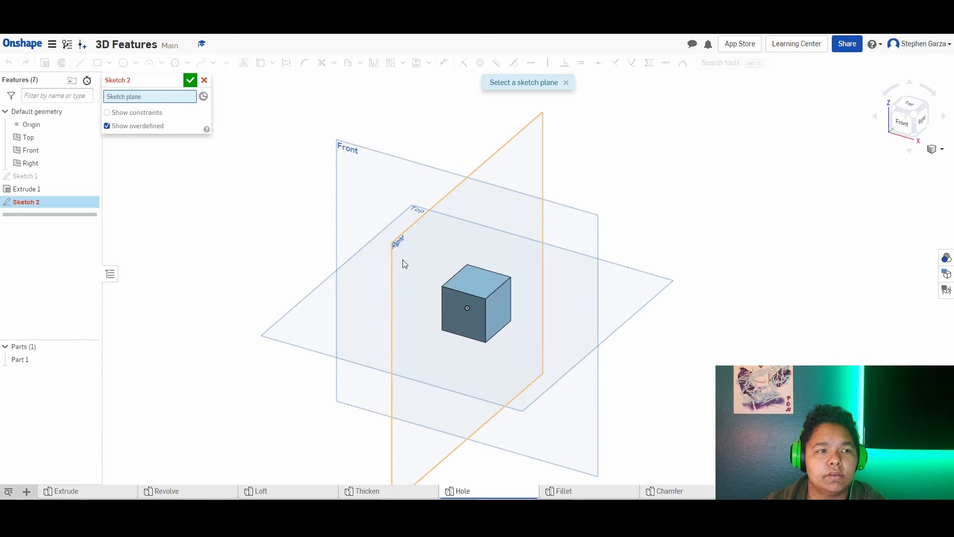
{"action": "left_click", "coordinate": [444, 292]}
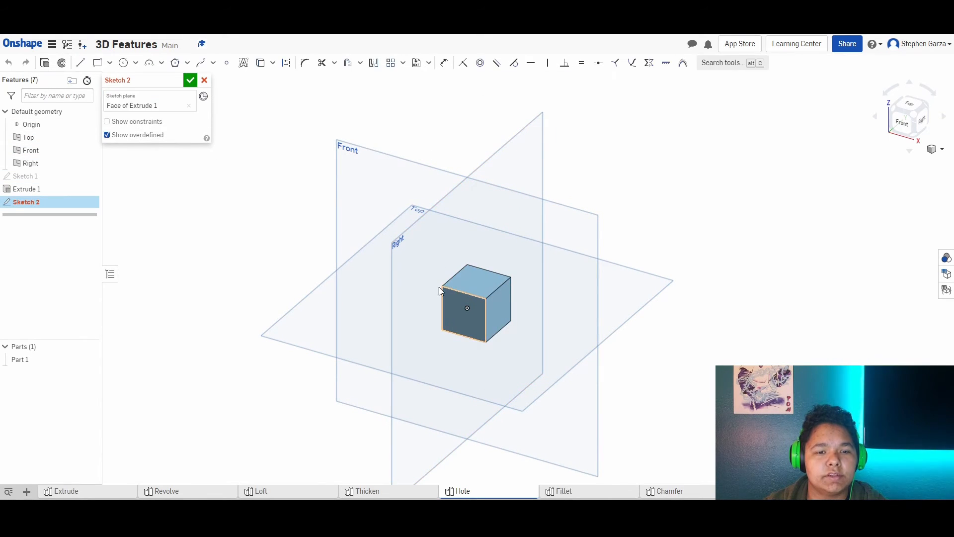
{"action": "left_click", "coordinate": [226, 63]}
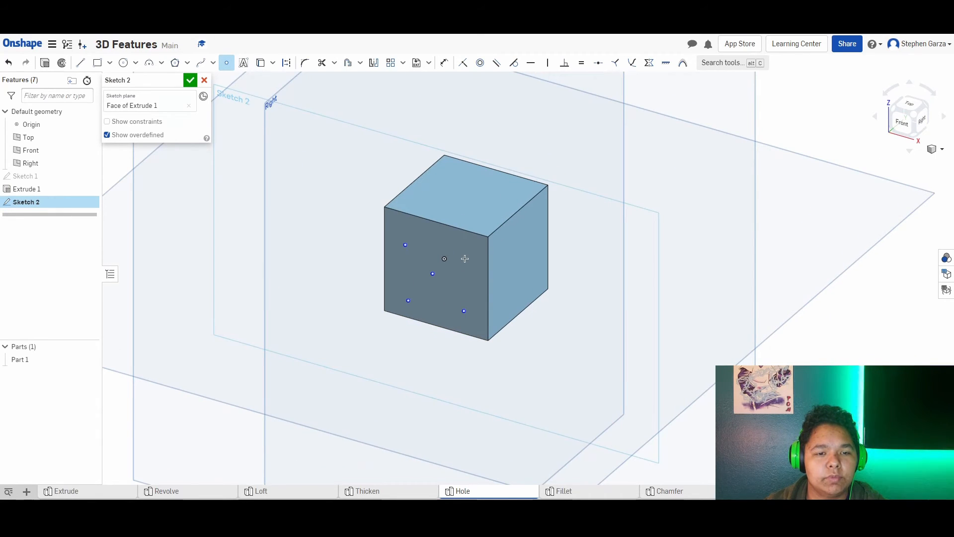
{"action": "left_click", "coordinate": [190, 81]}
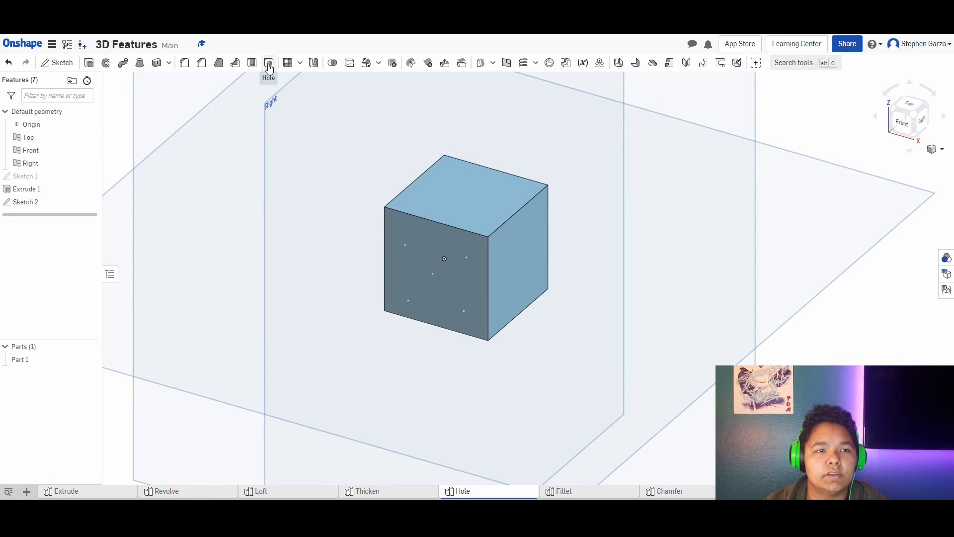
- Place a simple blind hole at the sketch point near the front face's centre, with a diameter of 0.1 in
{"action": "left_click", "coordinate": [269, 64]}
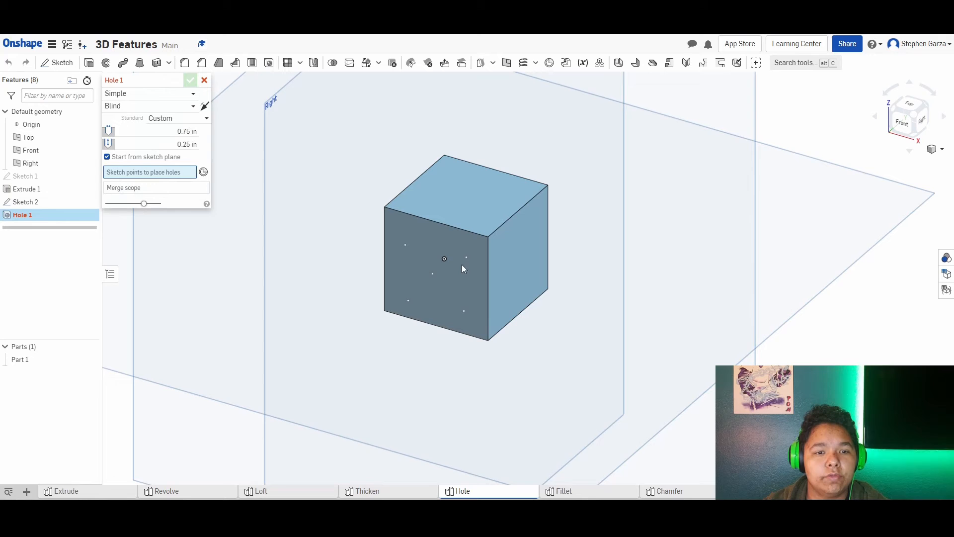
{"action": "left_click", "coordinate": [431, 274]}
{"action": "mouse_move", "coordinate": [431, 272]}
{"action": "right_mouse_down"}
{"action": "mouse_move", "coordinate": [443, 277]}
{"action": "mouse_move", "coordinate": [455, 262]}
{"action": "mouse_move", "coordinate": [437, 261]}
{"action": "right_mouse_up"}
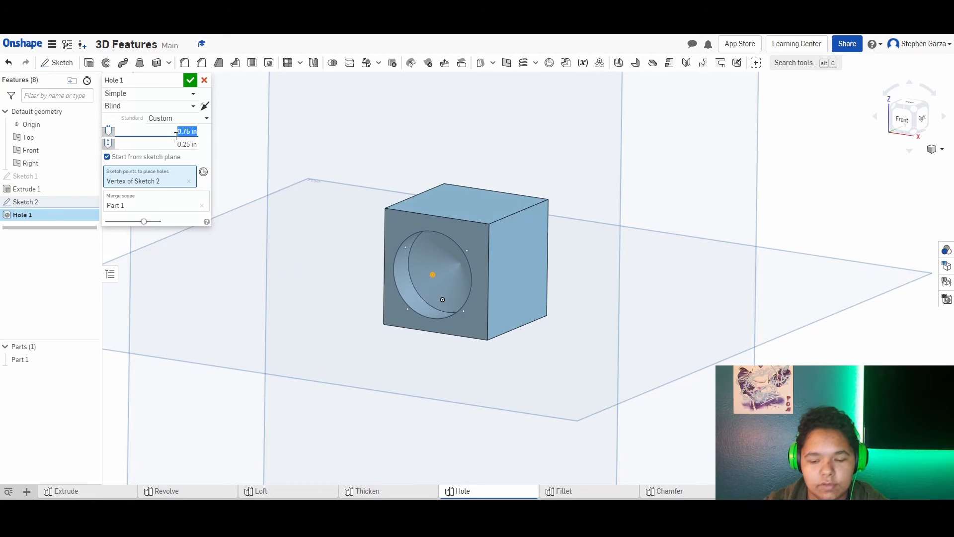
{"action": "left_click", "coordinate": [175, 136]}
{"action": "type", "text": "0.1"}
{"action": "key", "text": "Return"}
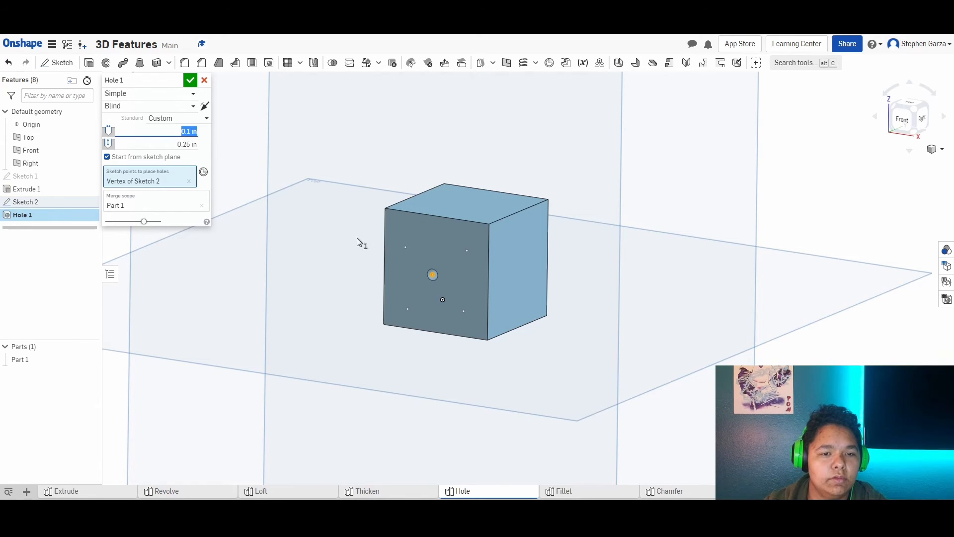
- Add the four sketch points near the face's corners to the hole feature and set the hole diameter to 0.25 in
{"action": "left_click", "coordinate": [467, 251]}
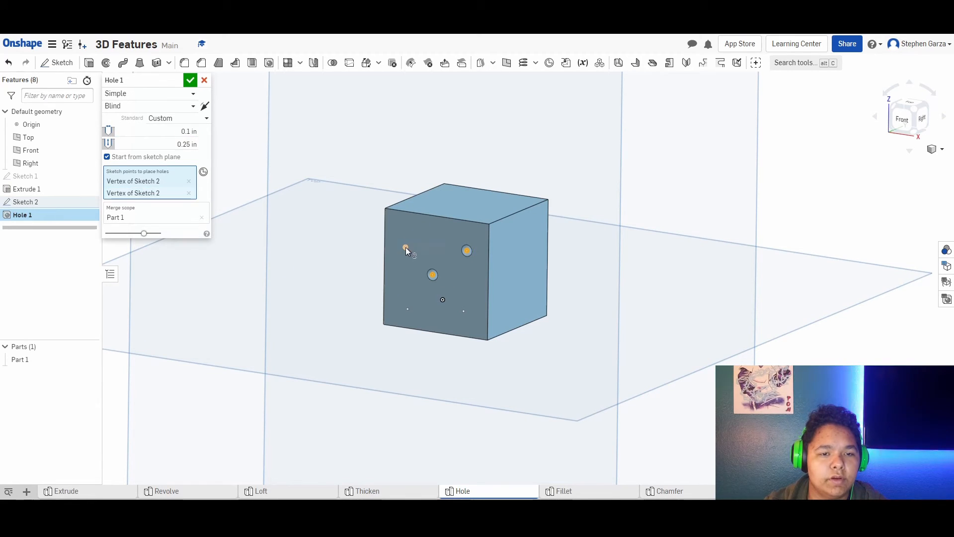
{"action": "left_click", "coordinate": [405, 247]}
{"action": "left_click", "coordinate": [407, 309]}
{"action": "left_click", "coordinate": [463, 311]}
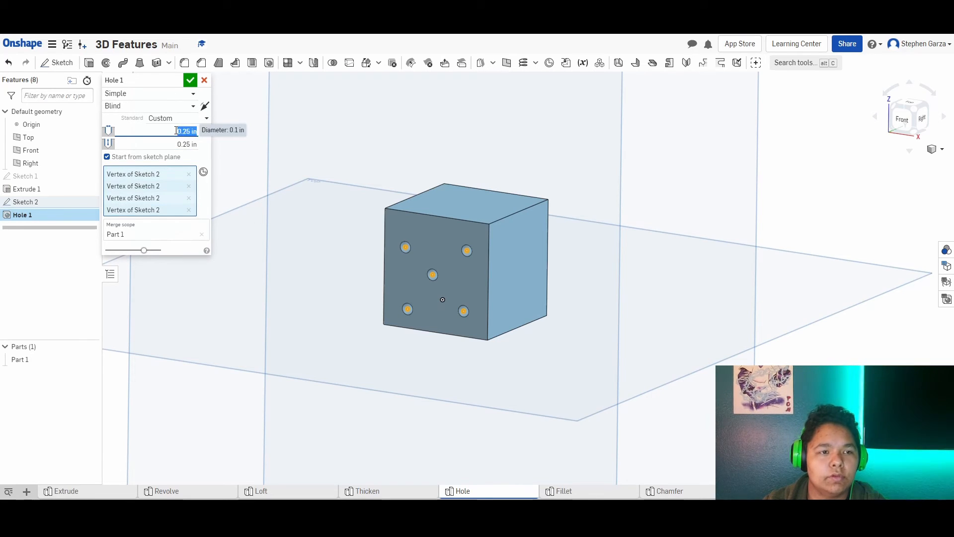
{"action": "right_click_drag", "start_coordinate": [307, 193], "coordinate": [232, 139]}
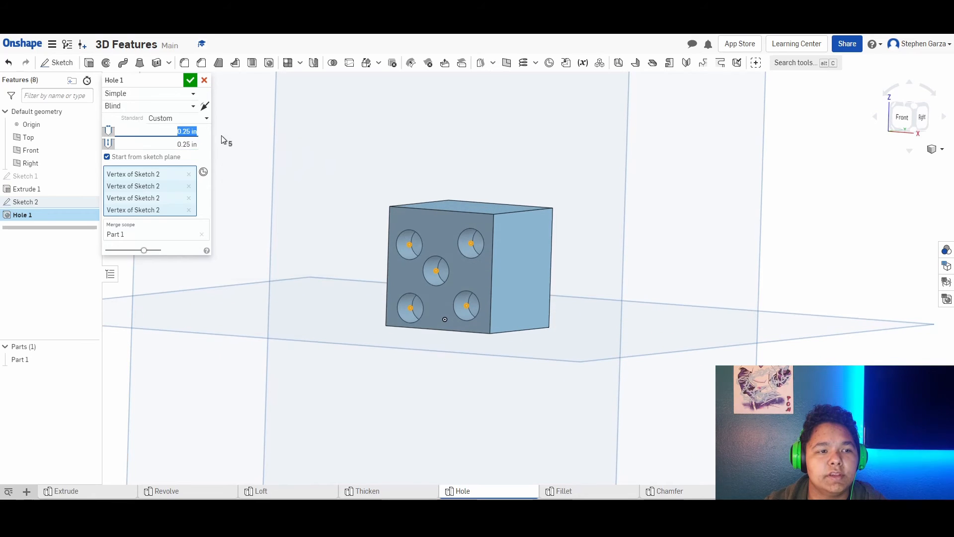
- Change the five holes' termination to Through so they cut the whole cube
{"action": "left_click", "coordinate": [183, 110]}
{"action": "left_click", "coordinate": [184, 110]}
{"action": "left_click", "coordinate": [179, 126]}
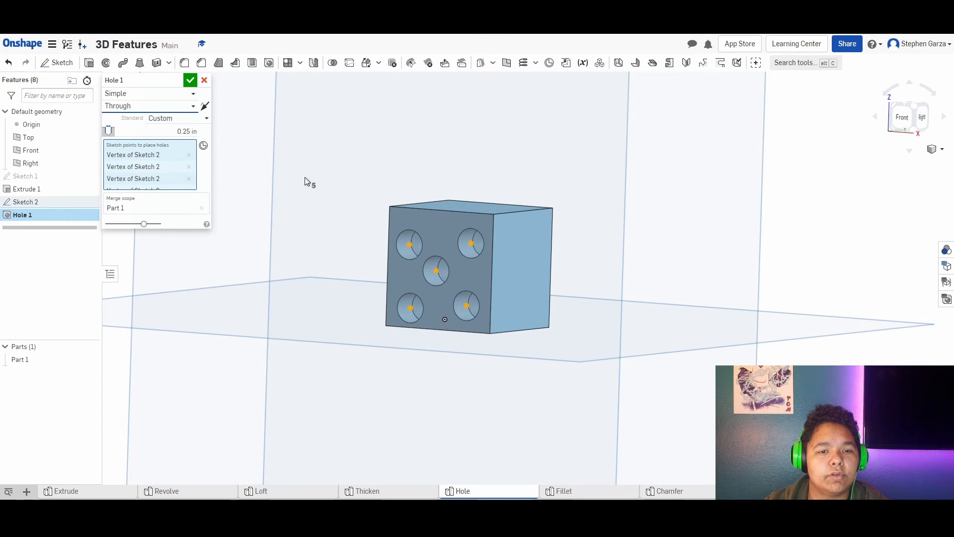
{"action": "key", "text": "shift+1"}
{"action": "right_click_drag", "start_coordinate": [331, 175], "coordinate": [321, 177]}
{"action": "left_click", "coordinate": [920, 106]}
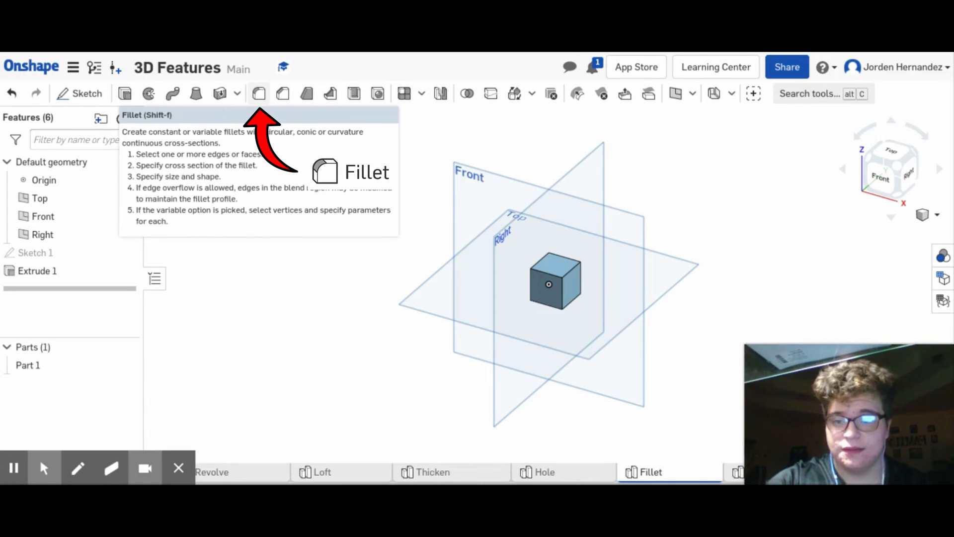
- Fillet the front and right edges of the cube's top face with a circular cross section and a 0.2 in radius
{"action": "left_click", "coordinate": [259, 94]}
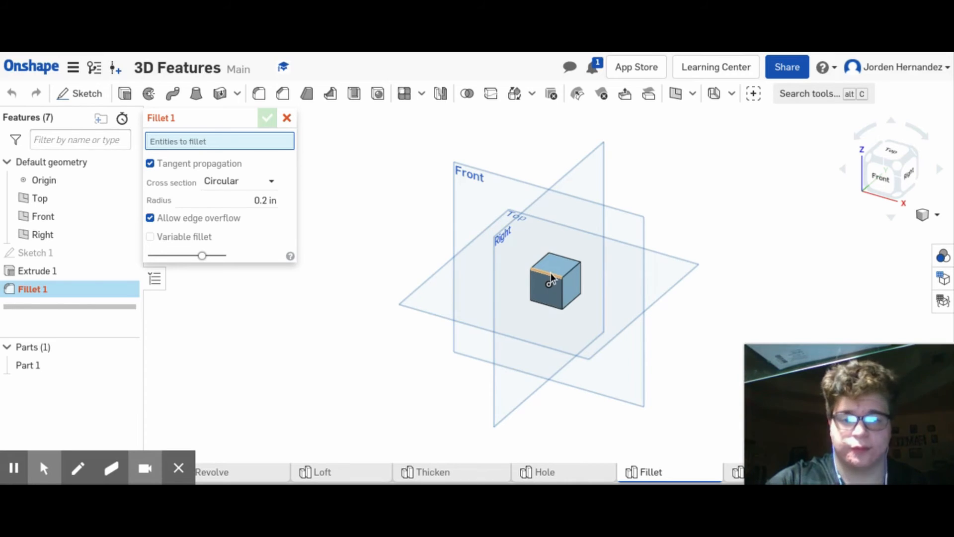
{"action": "left_click", "coordinate": [551, 277]}
{"action": "scroll", "coordinate": [580, 281], "scroll_direction": "up", "scroll_amount": 6}
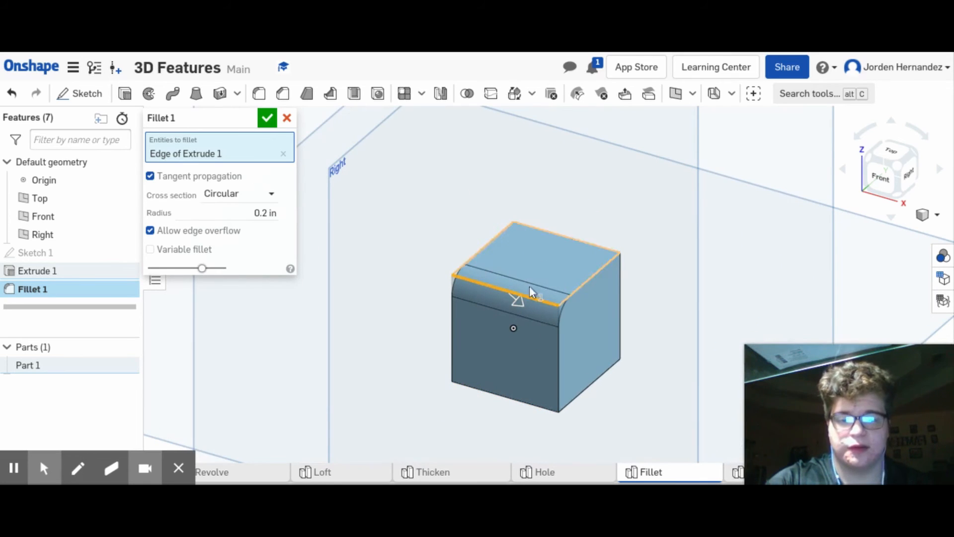
{"action": "left_click", "coordinate": [587, 281]}
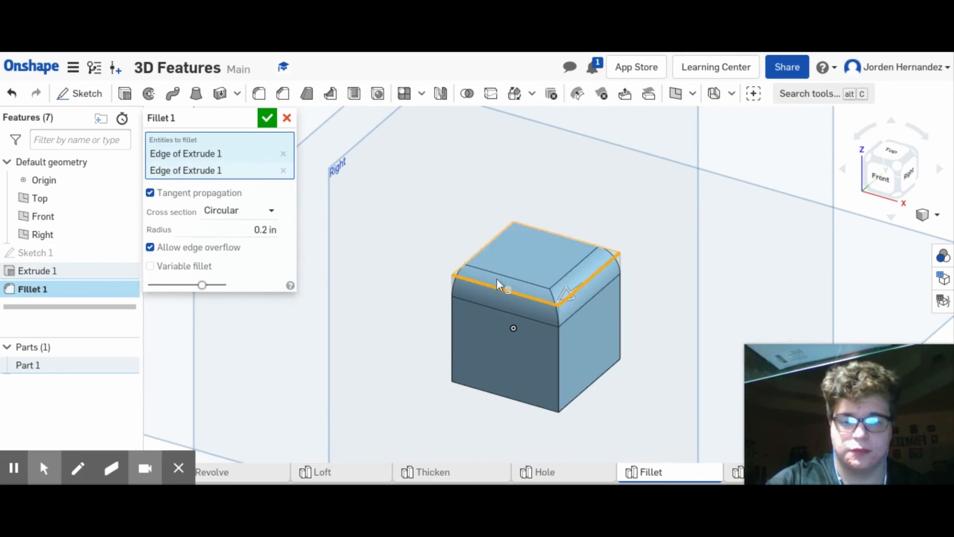
{"action": "left_click", "coordinate": [264, 211]}
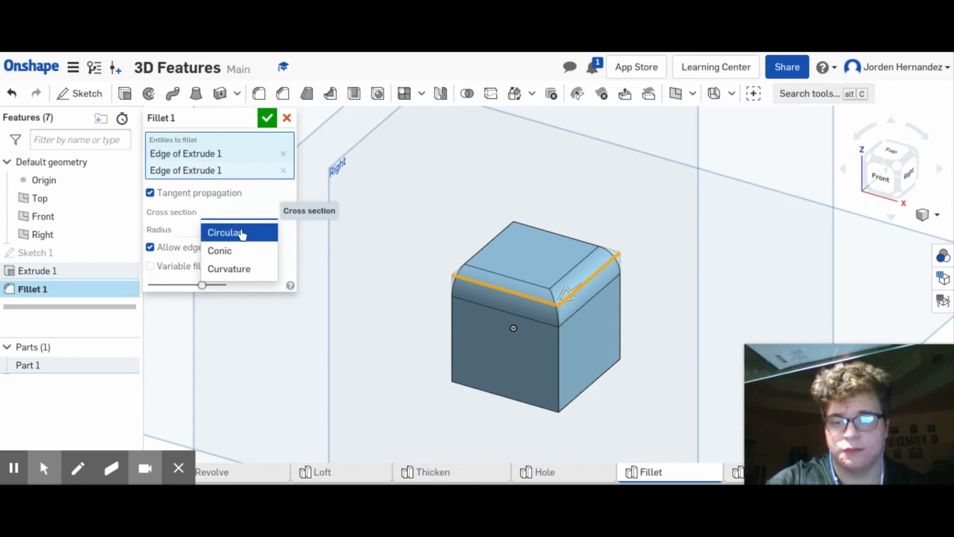
{"action": "left_click", "coordinate": [244, 238]}
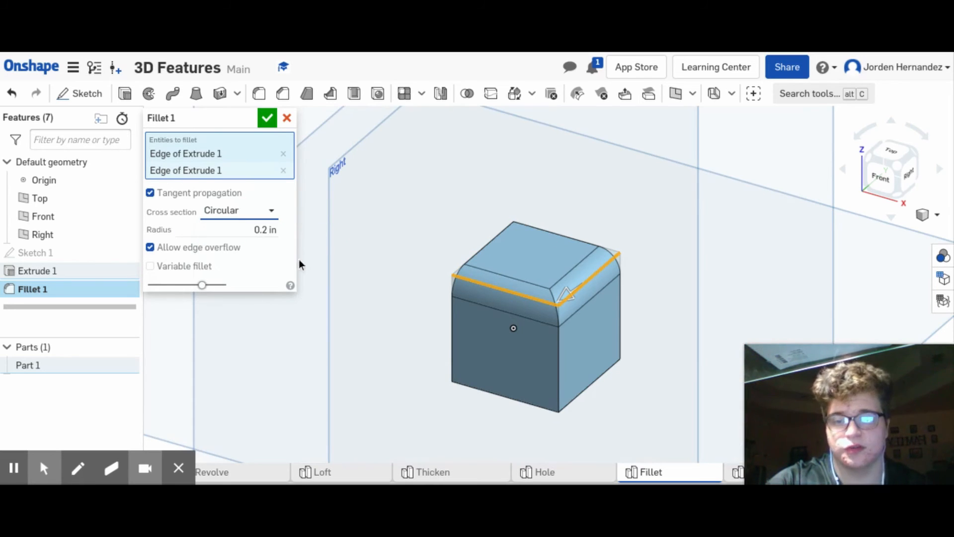
{"action": "left_click", "coordinate": [266, 118]}
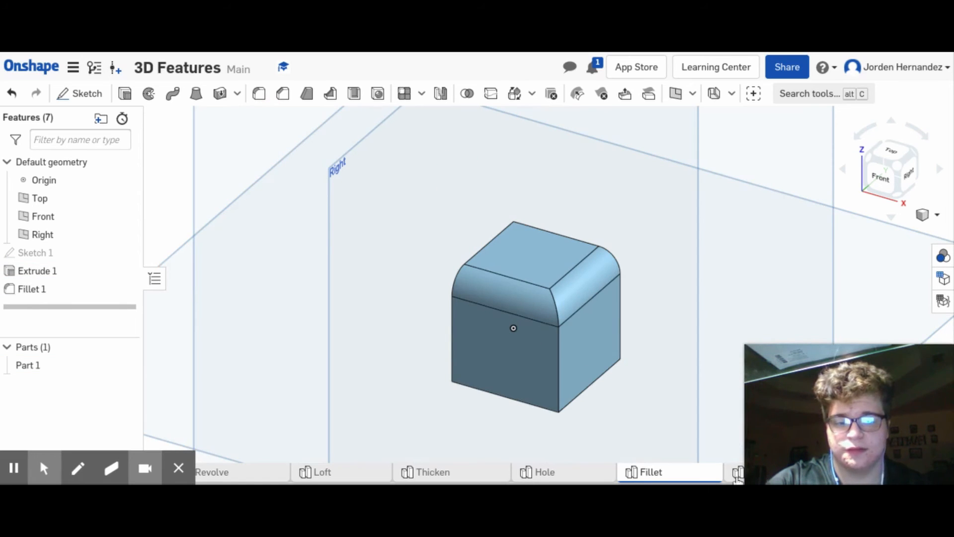
- In the Chamfer part studio, chamfer the front and right edges of the cube's top face with an equal distance of 0.2 in
{"action": "left_click", "coordinate": [737, 475]}
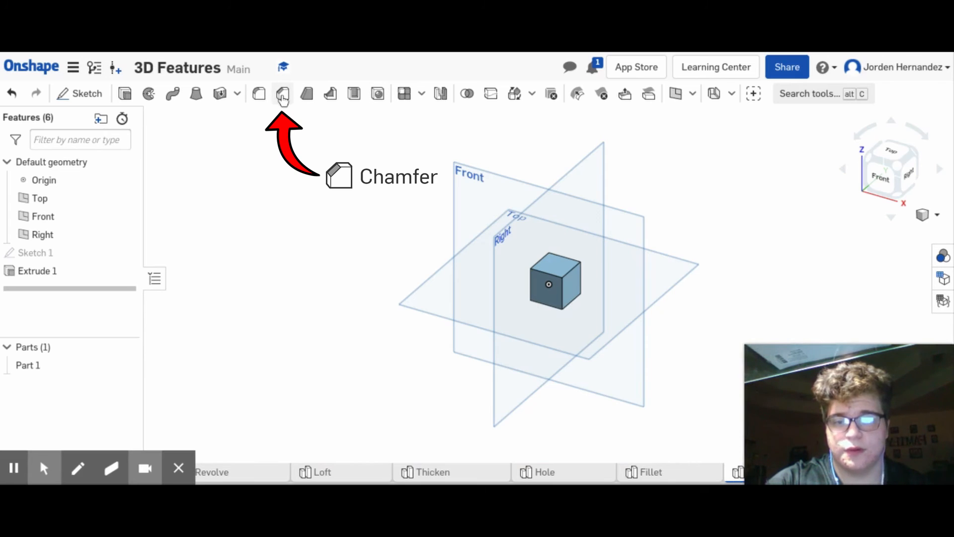
{"action": "left_click", "coordinate": [282, 97]}
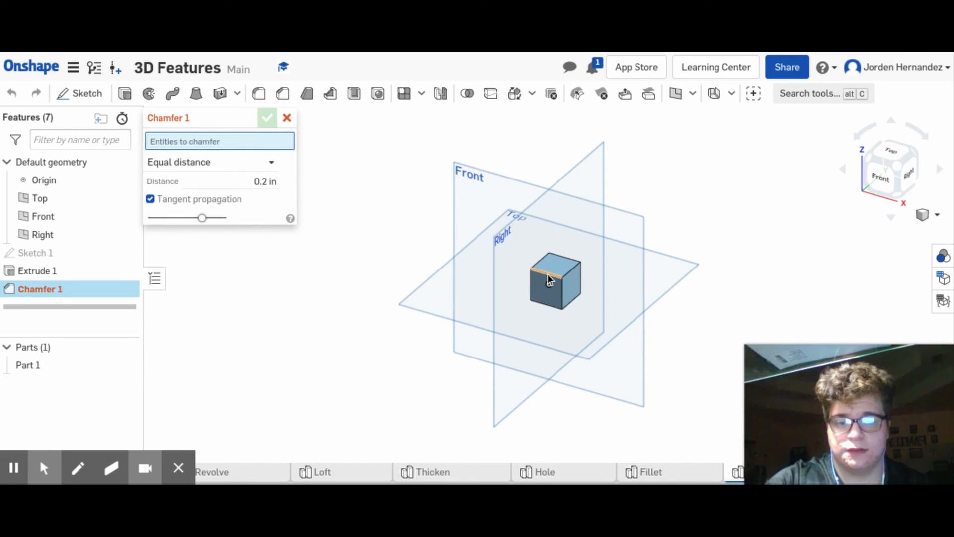
{"action": "left_click", "coordinate": [548, 274]}
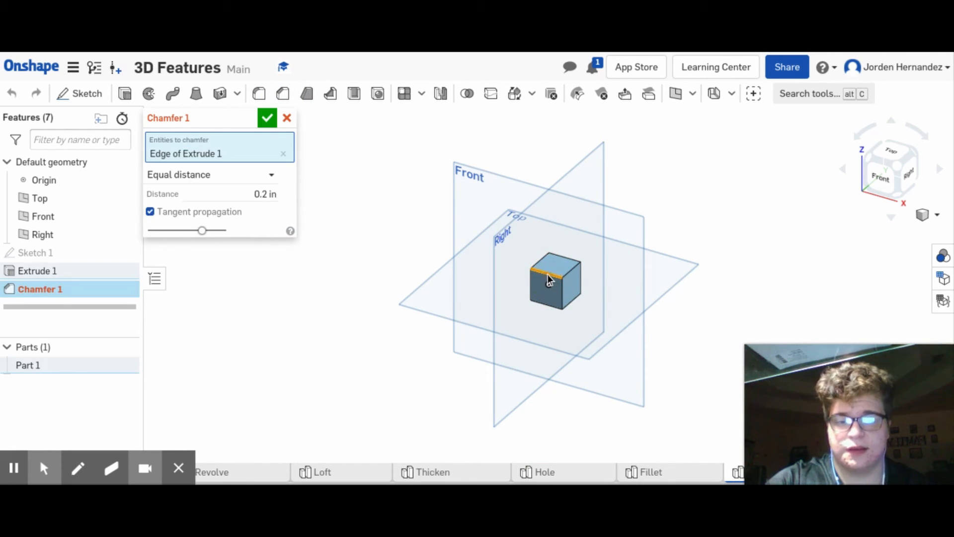
{"action": "left_click", "coordinate": [571, 264]}
{"action": "scroll", "coordinate": [565, 276], "scroll_direction": "up", "scroll_amount": 3}
{"action": "scroll", "coordinate": [564, 278], "scroll_direction": "up", "scroll_amount": 5}
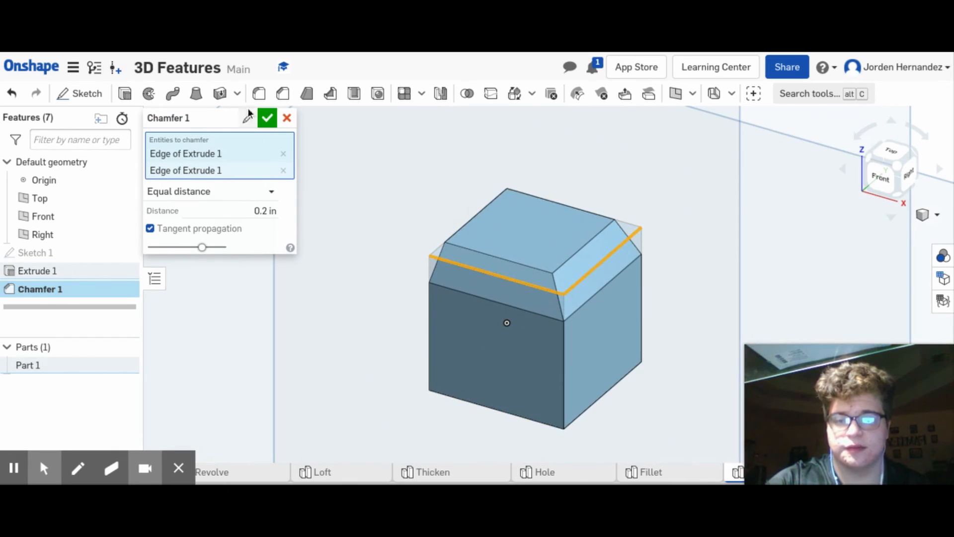
{"action": "left_click", "coordinate": [267, 117]}
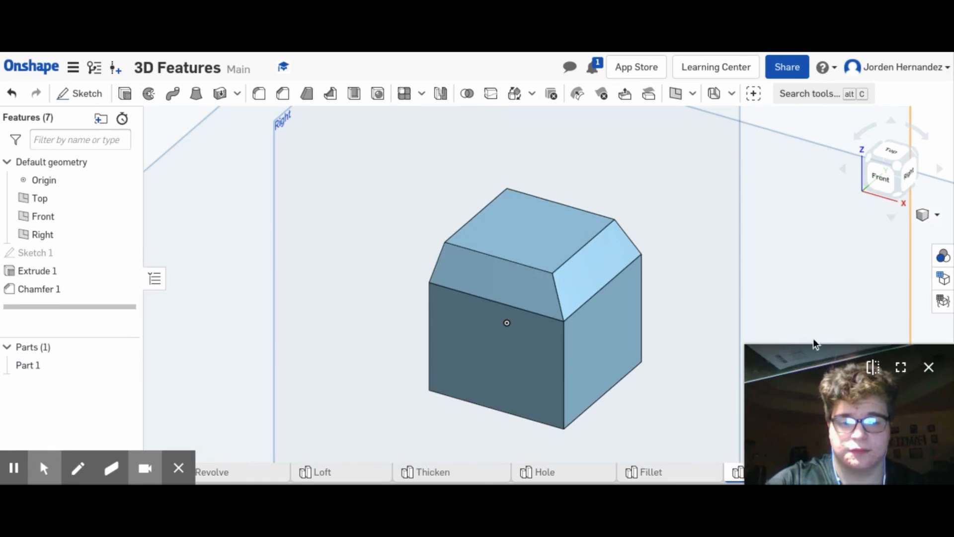
- Open the Shell part studio
{"action": "scroll", "coordinate": [656, 429], "scroll_direction": "down", "scroll_amount": 2}
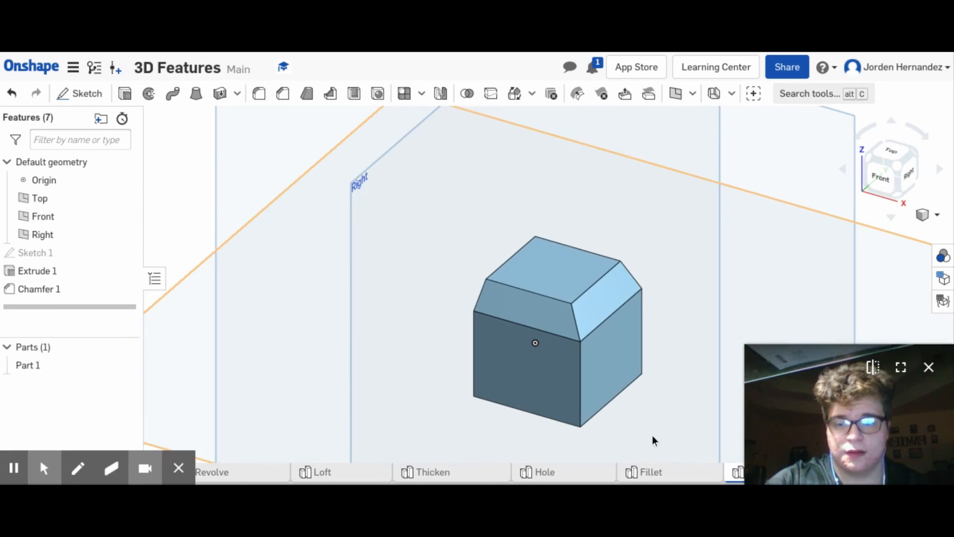
{"action": "left_click_drag", "start_coordinate": [844, 467], "coordinate": [725, 378]}
{"action": "left_click", "coordinate": [882, 471]}
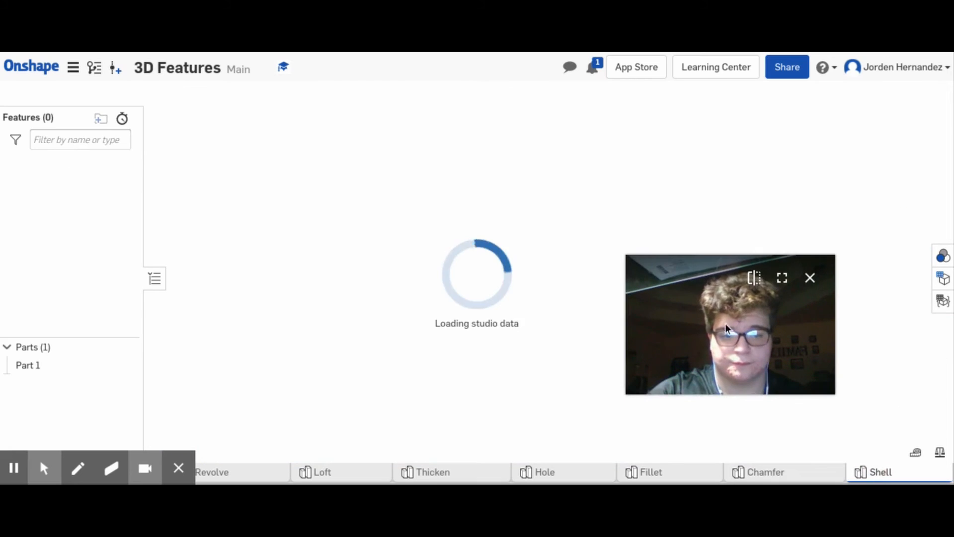
{"action": "left_click_drag", "start_coordinate": [721, 321], "coordinate": [839, 406]}
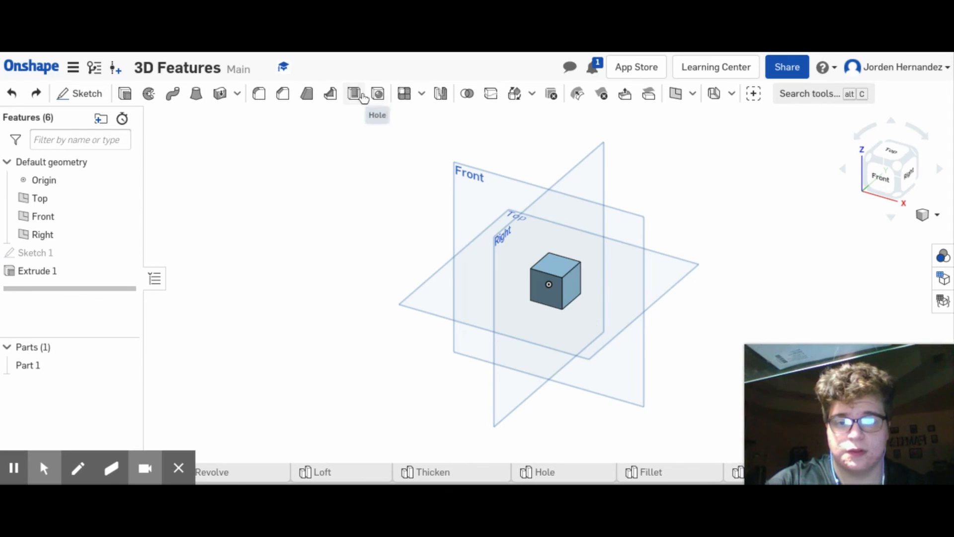
- Shell the cube with a 0.1 in wall thickness, removing its top face, and inspect the hollow from above
{"action": "left_click", "coordinate": [353, 93]}
{"action": "left_click", "coordinate": [555, 273]}
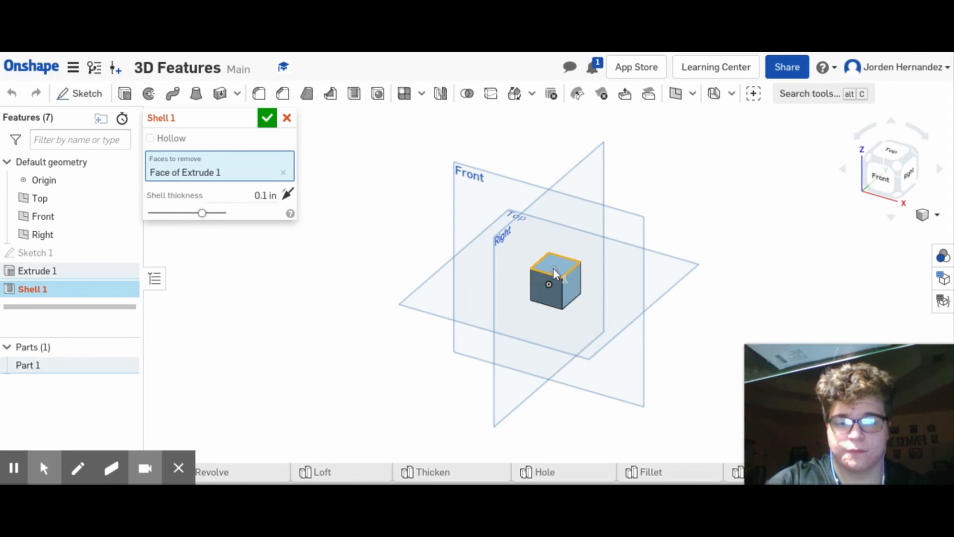
{"action": "scroll", "coordinate": [574, 267], "scroll_direction": "up", "scroll_amount": 3}
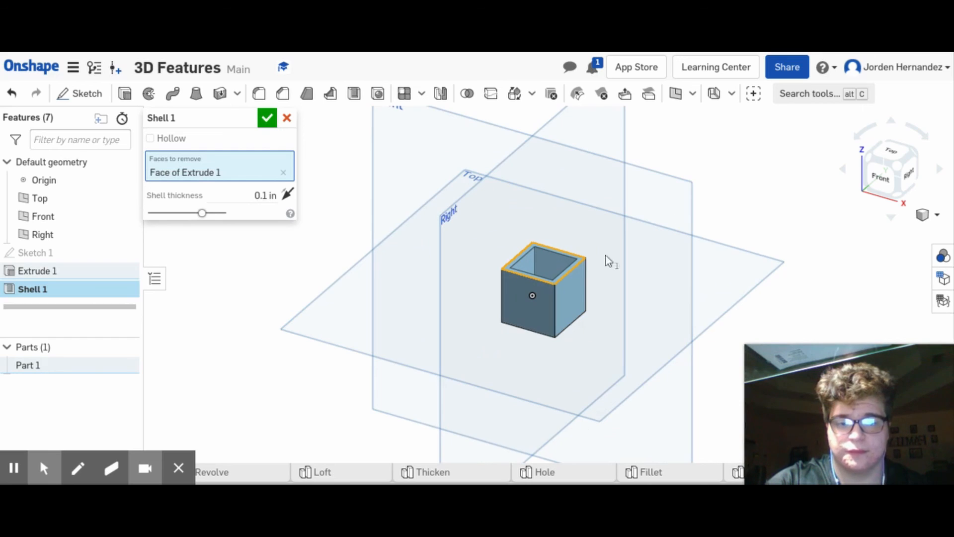
{"action": "left_click", "coordinate": [897, 165]}
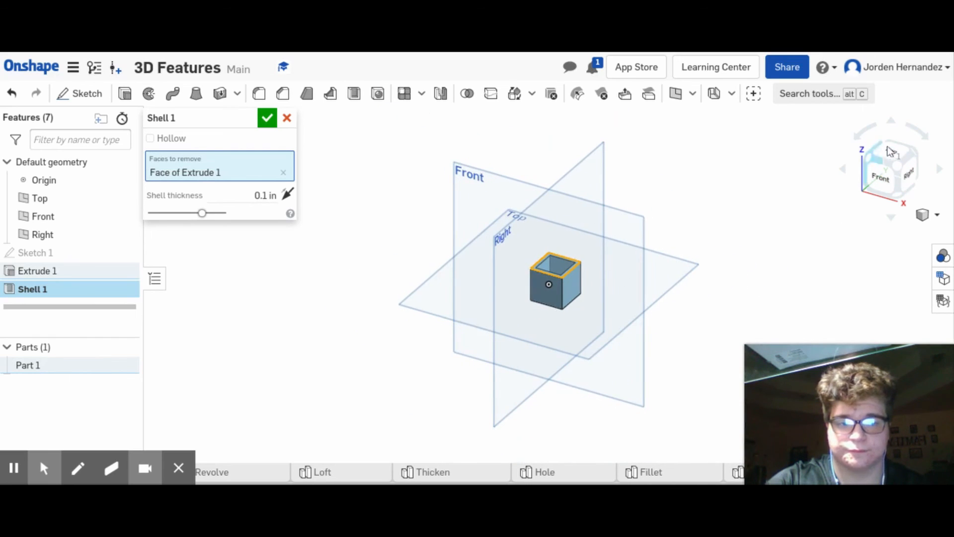
{"action": "left_click", "coordinate": [889, 151]}
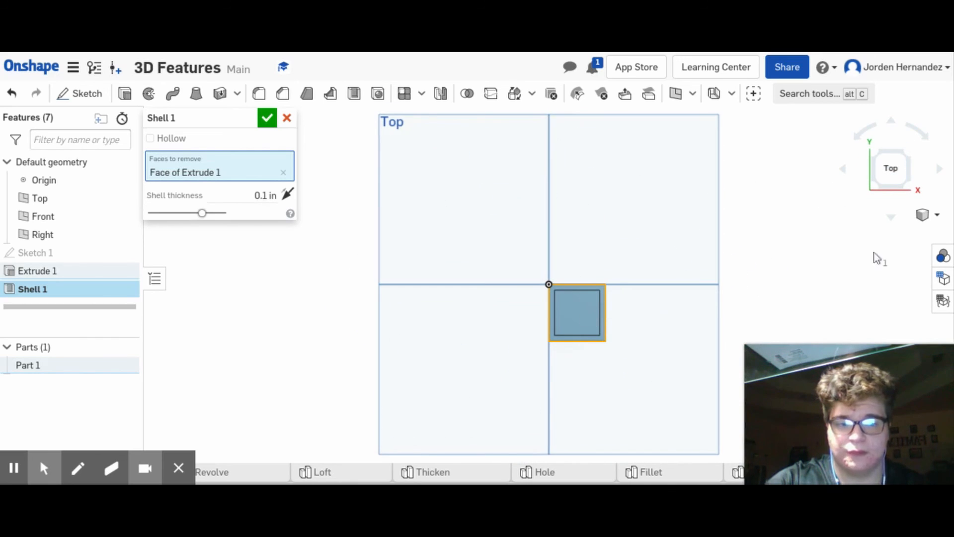
{"action": "left_click", "coordinate": [915, 184]}
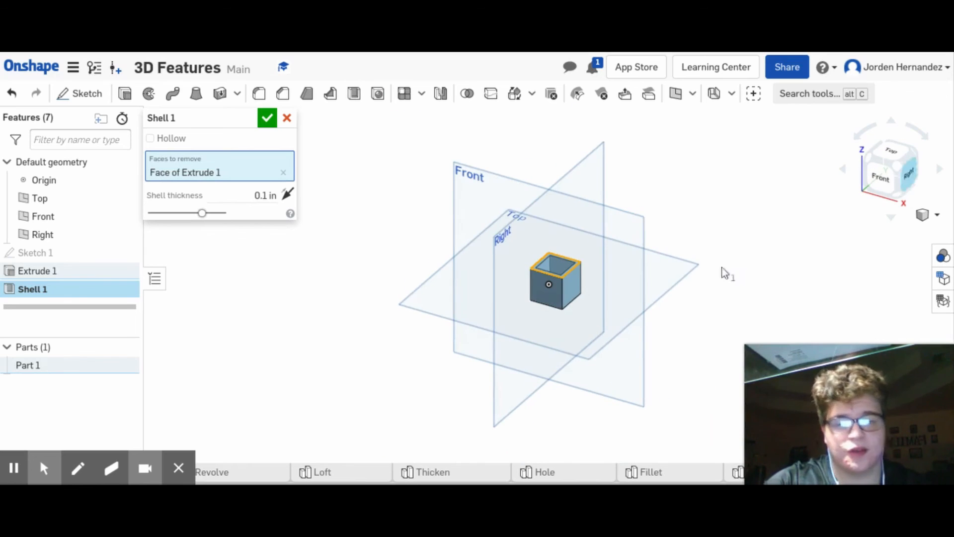
{"action": "mouse_move", "coordinate": [829, 377]}
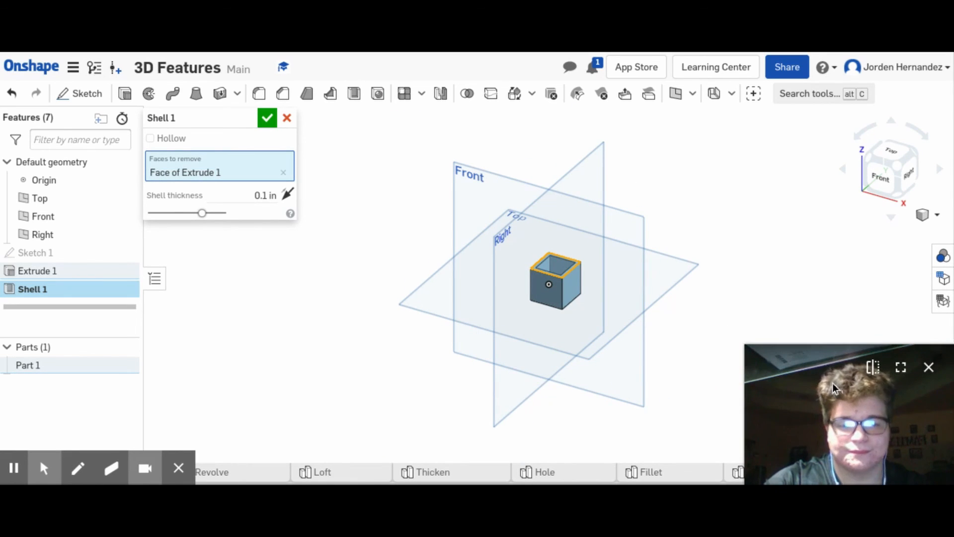